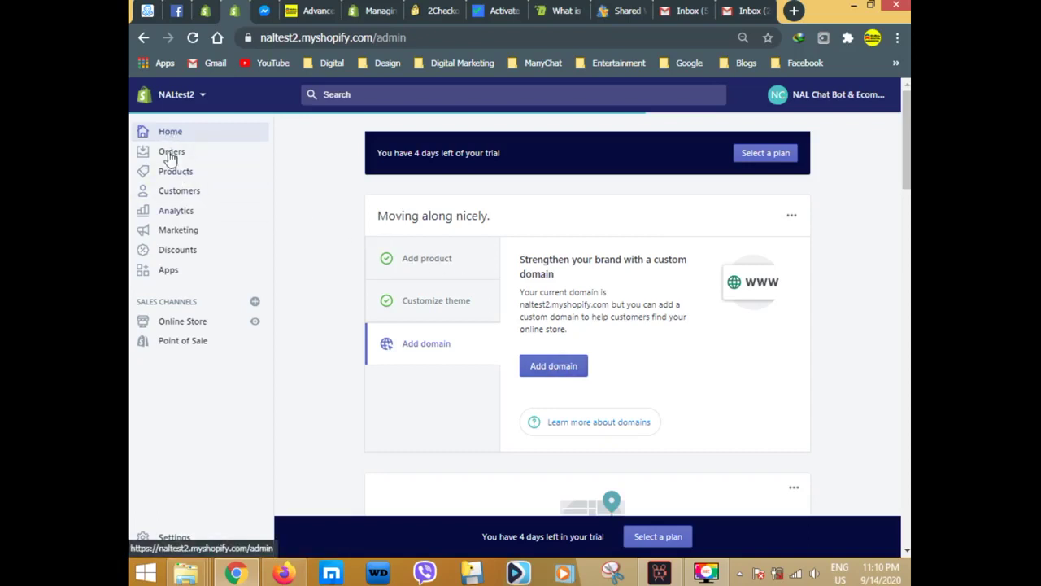
Open the Online Store sales channel to reach the Themes page with Debut as current theme.
left_click(181, 322)
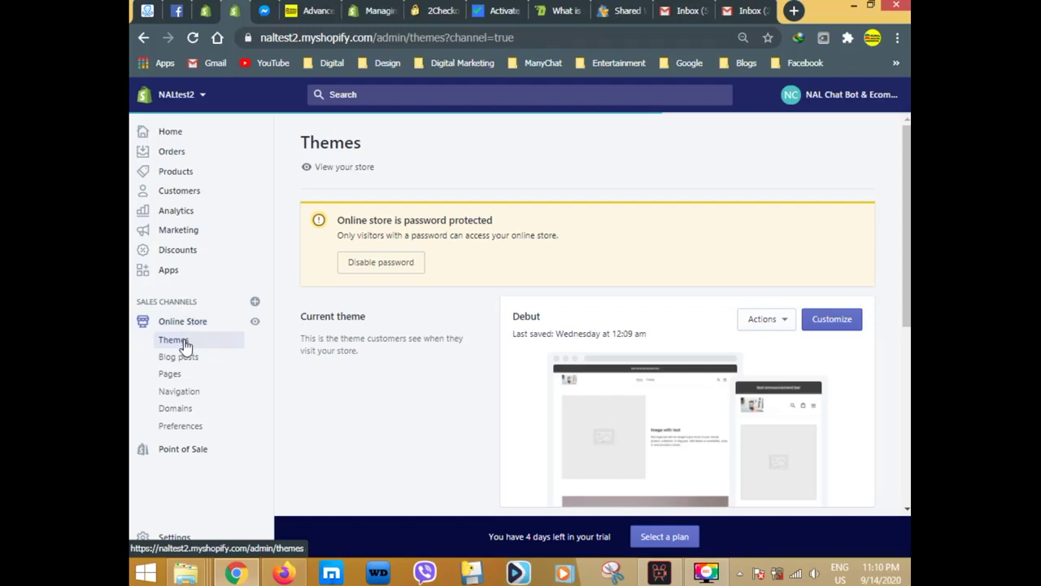
Open the Online Store's Domains page listing the myshopify.com primary domain.
left_click(176, 409)
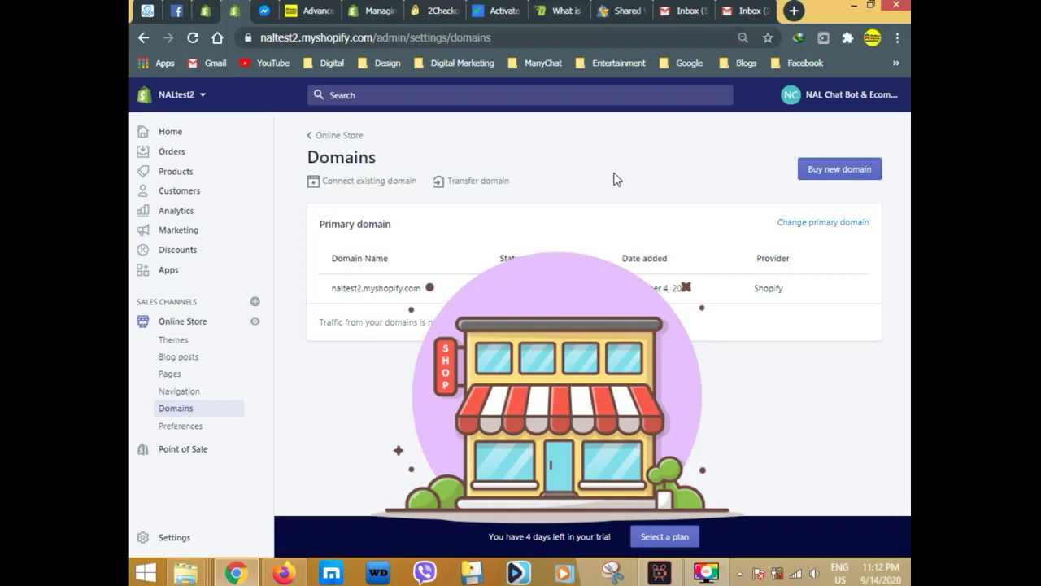
Open a spare Chrome tab, then return to Shopify's Domains admin and start buying a new domain.
left_click(794, 10)
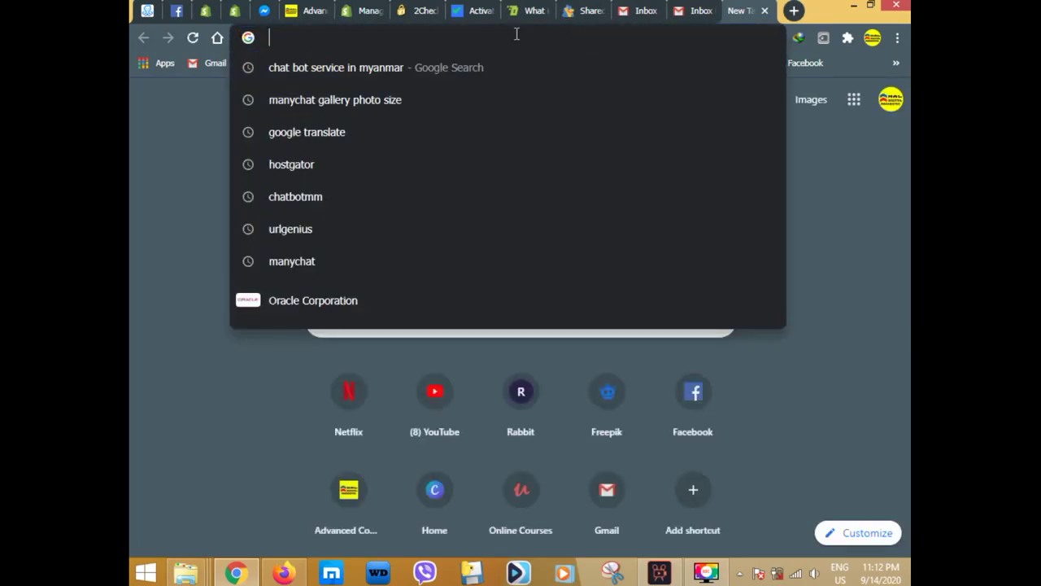
left_click(870, 208)
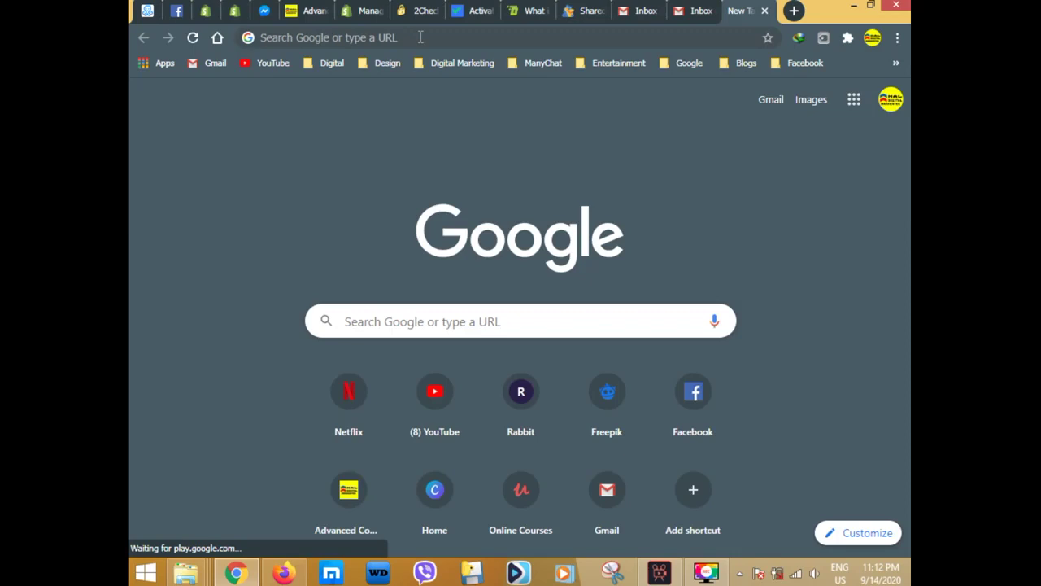
left_click(233, 12)
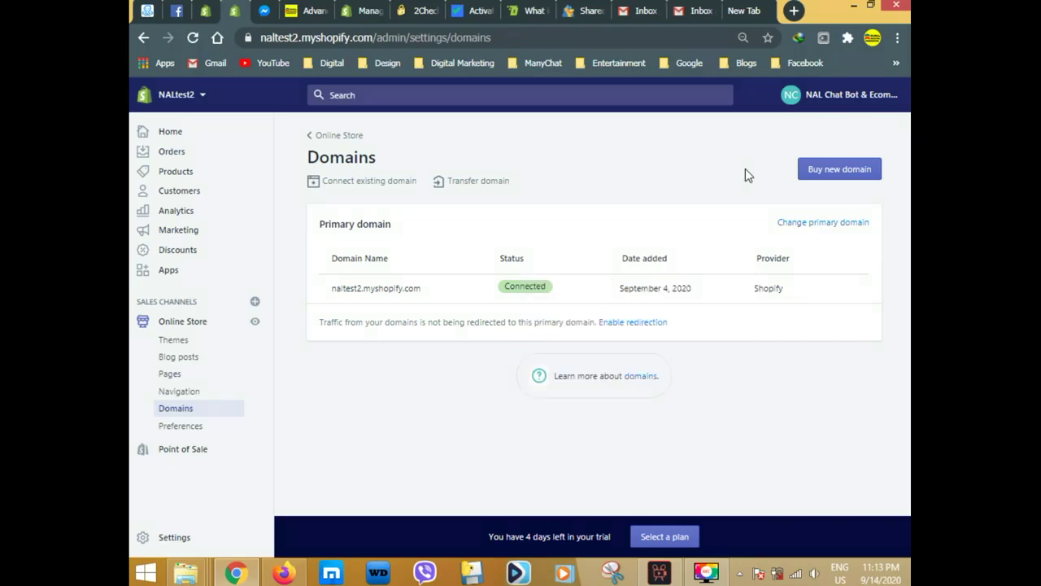
left_click(839, 170)
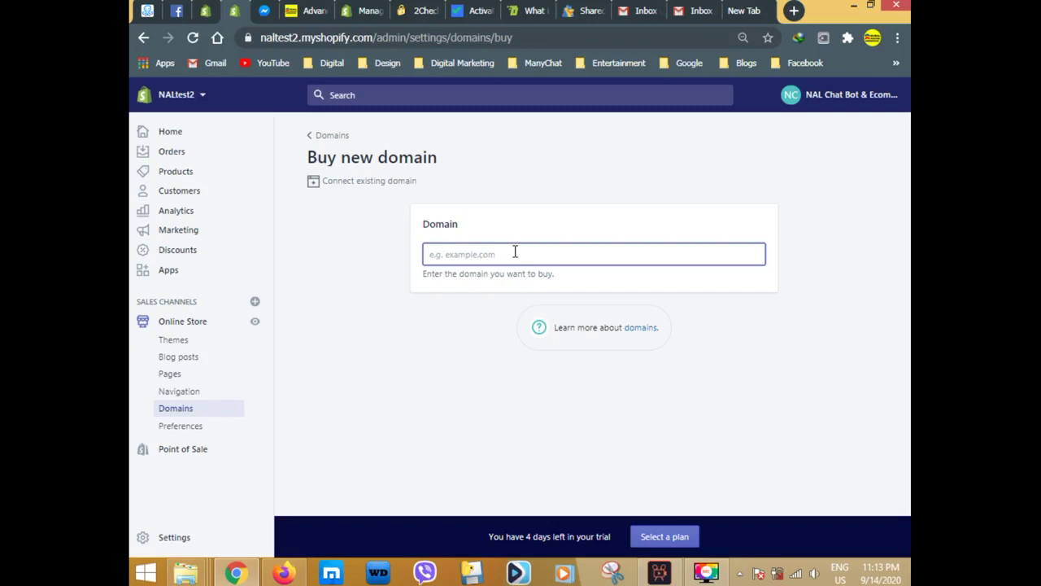
Search for the domain chatbotmyanmar.com, correcting the misspelling.
type("chatbot")
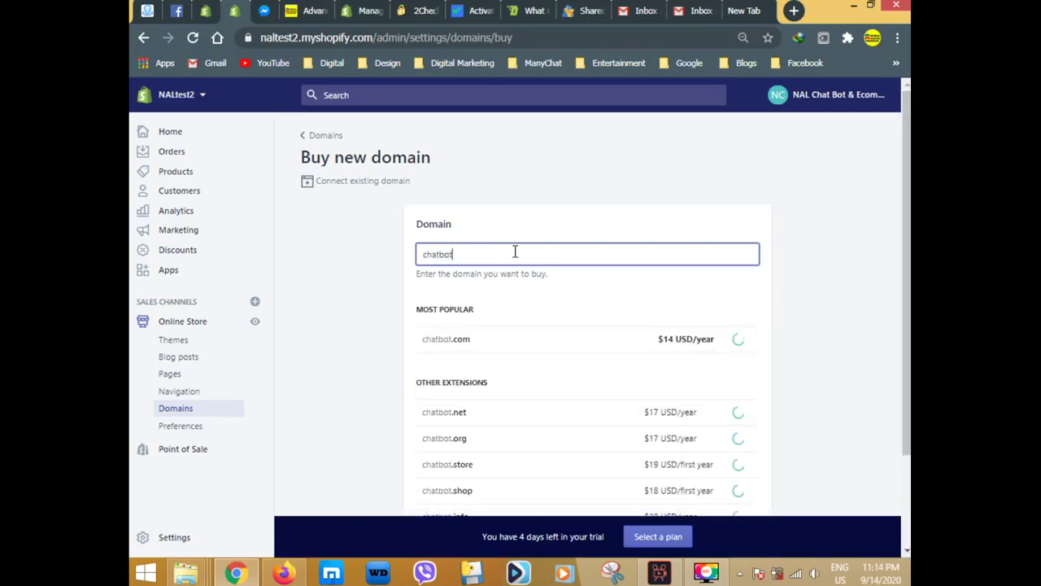
type("mynmar")
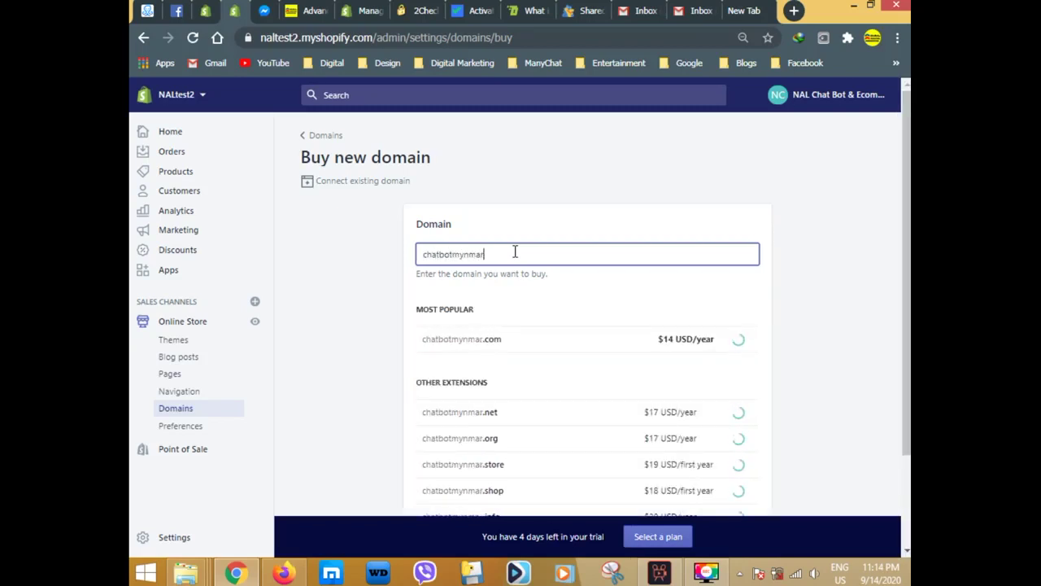
key("BackSpace")
key("BackSpace")
key("BackSpace")
key("BackSpace")
type("anma")
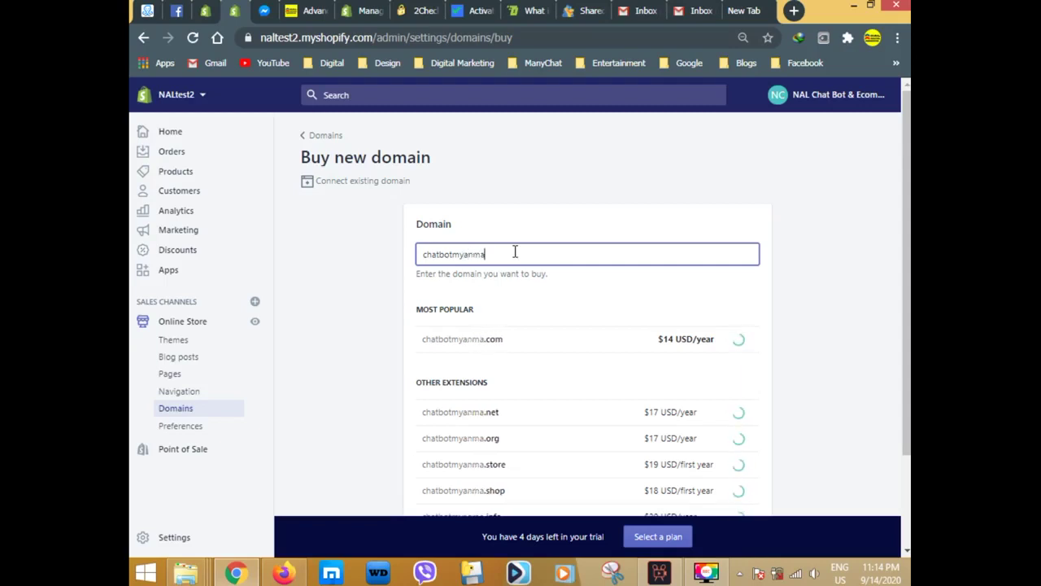
type("r.com")
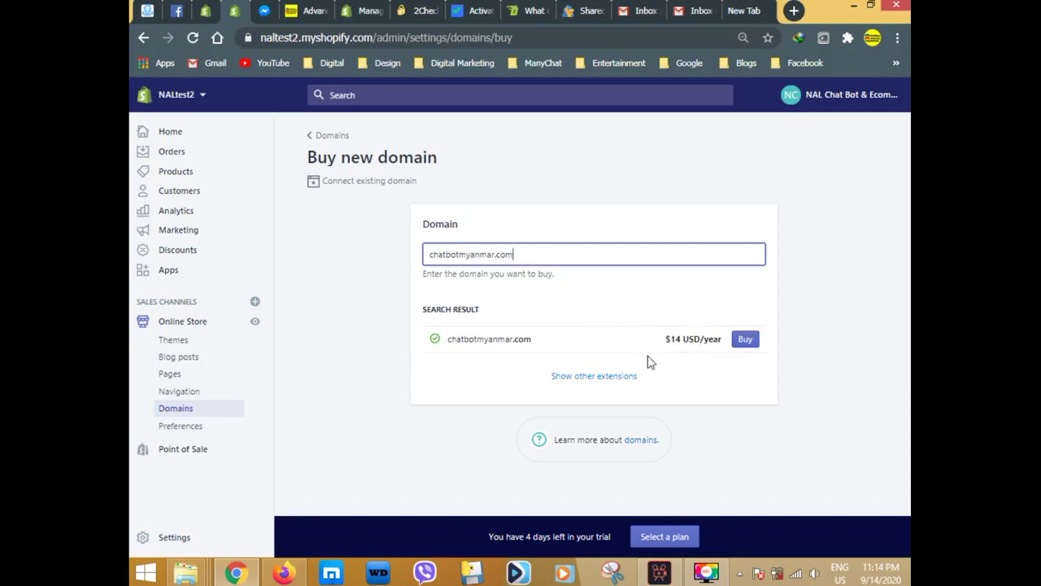
Start buying chatbotmyanmar.com, review the credit card payment form, and cancel without adding a card.
left_click(743, 344)
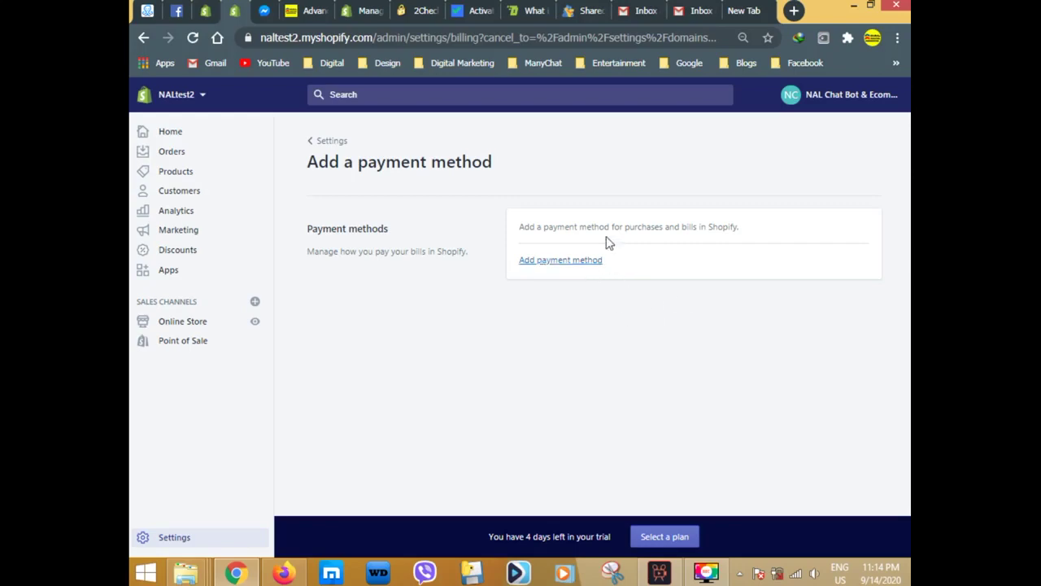
left_click(570, 265)
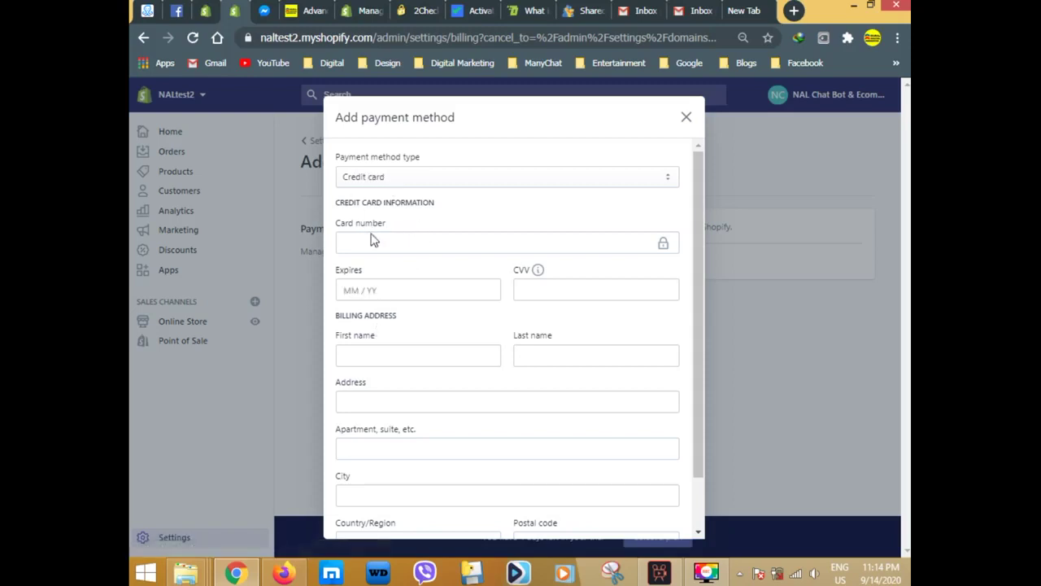
scroll(395, 350, "down", 2)
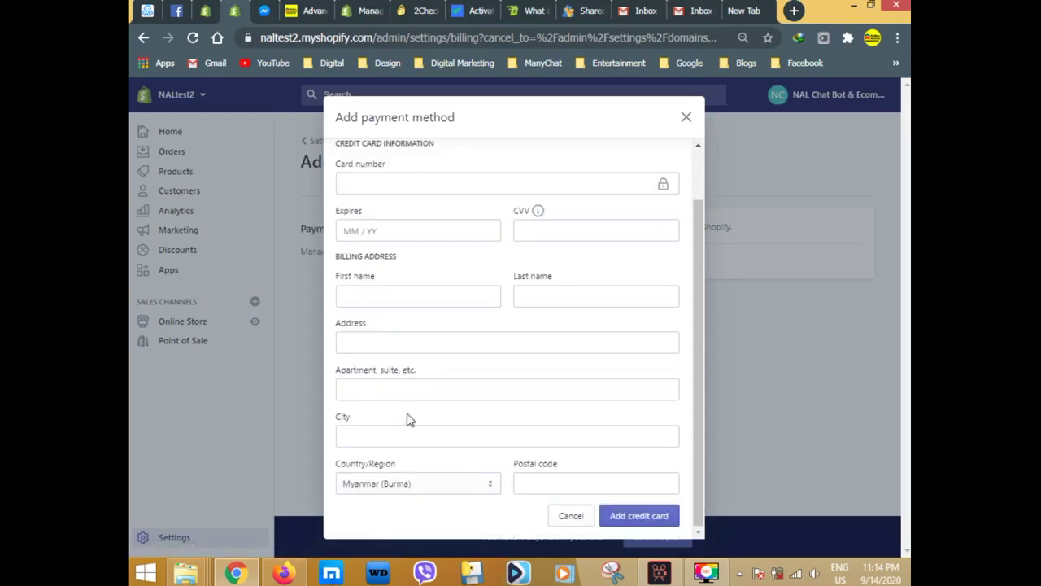
left_click(574, 517)
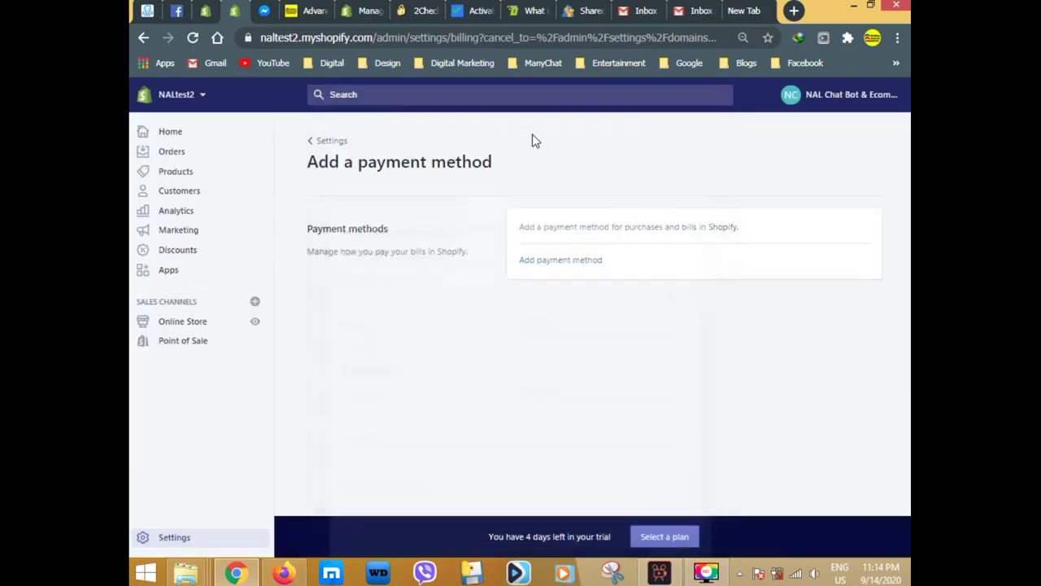
Navigate from Settings back to Online Store > Domains.
left_click(329, 141)
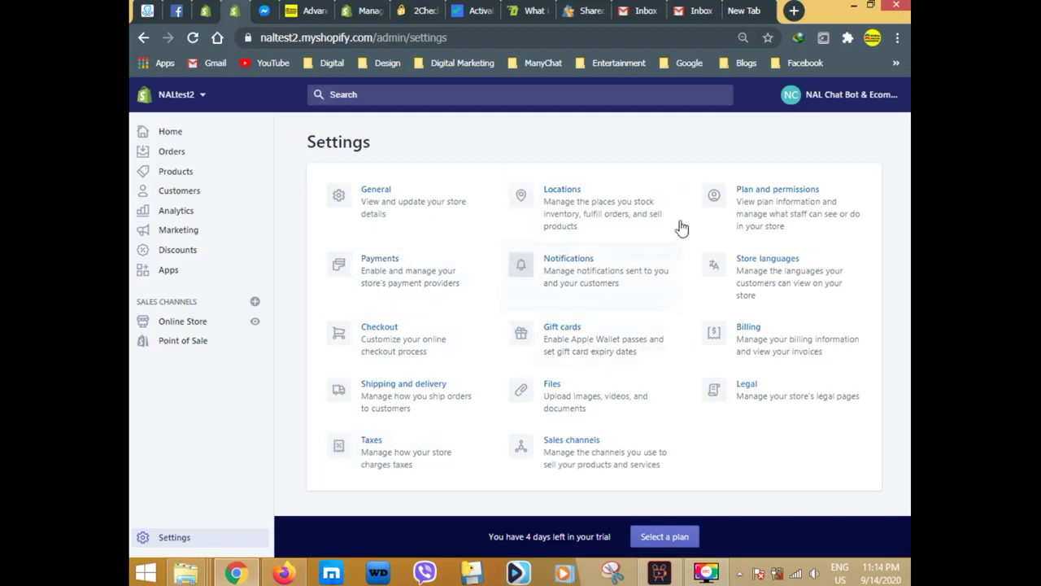
left_click(195, 330)
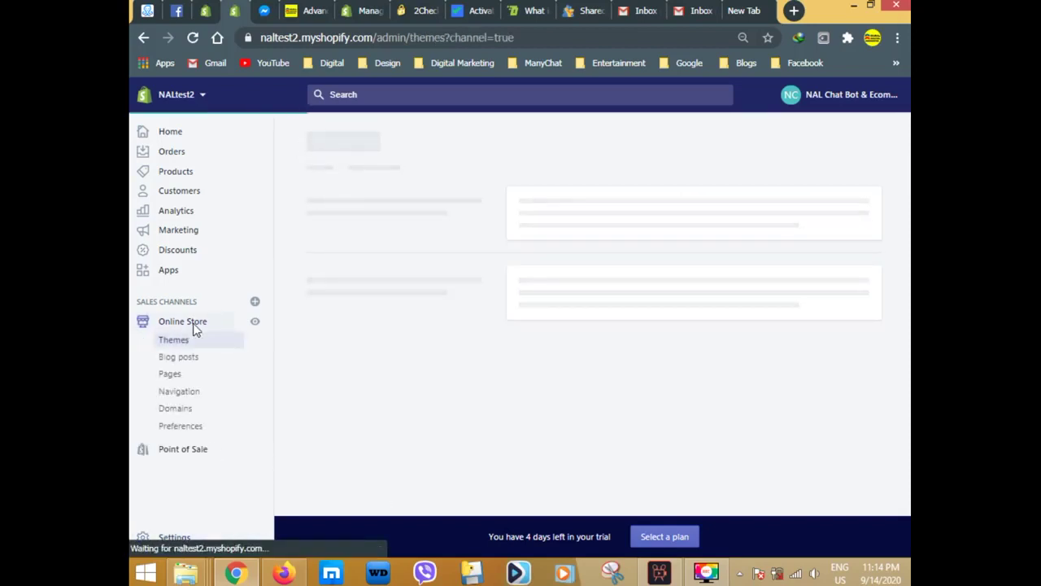
left_click(190, 409)
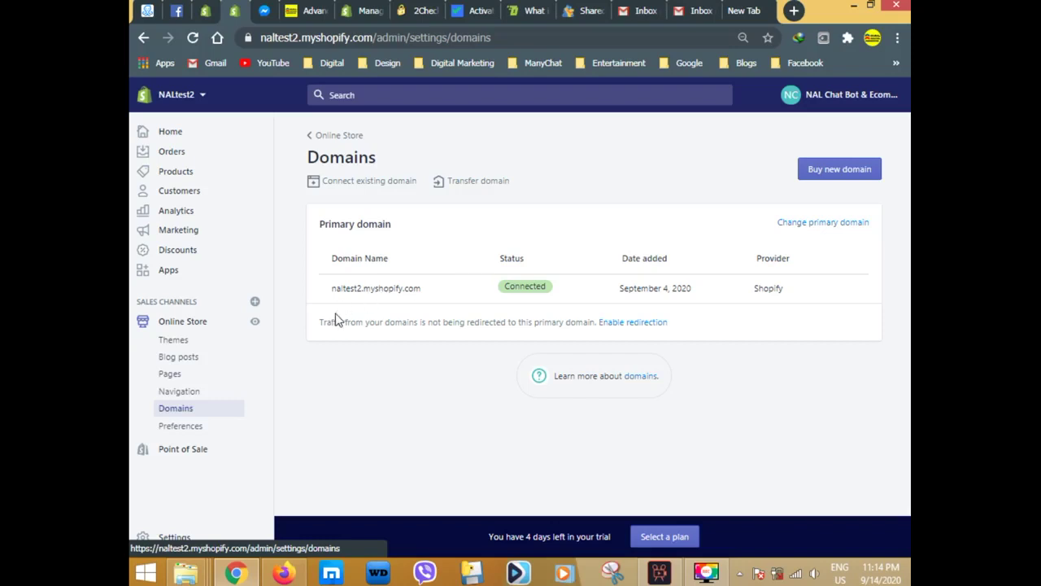
left_click_drag(327, 321, 425, 321)
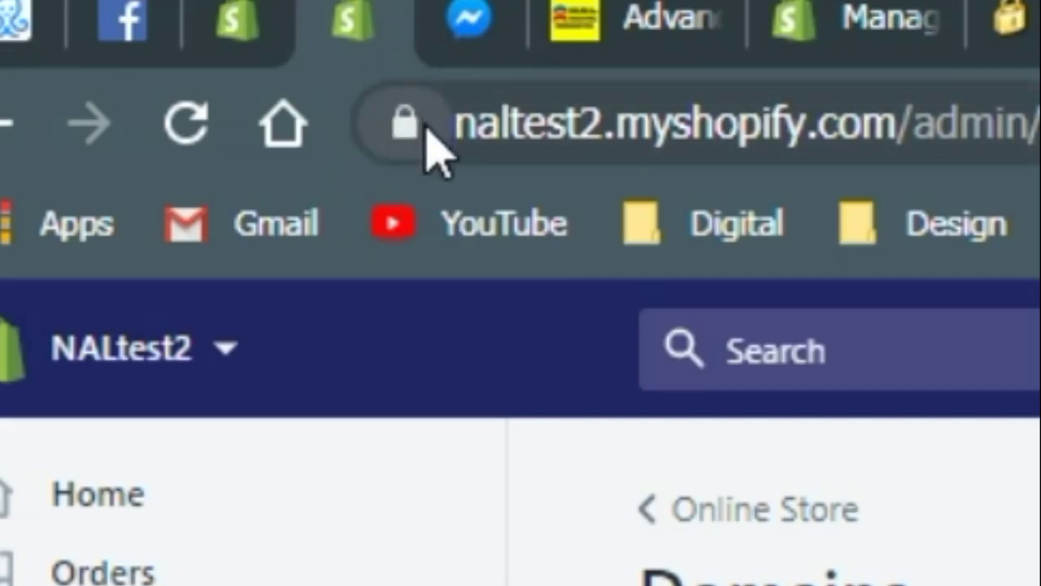
left_click(592, 57)
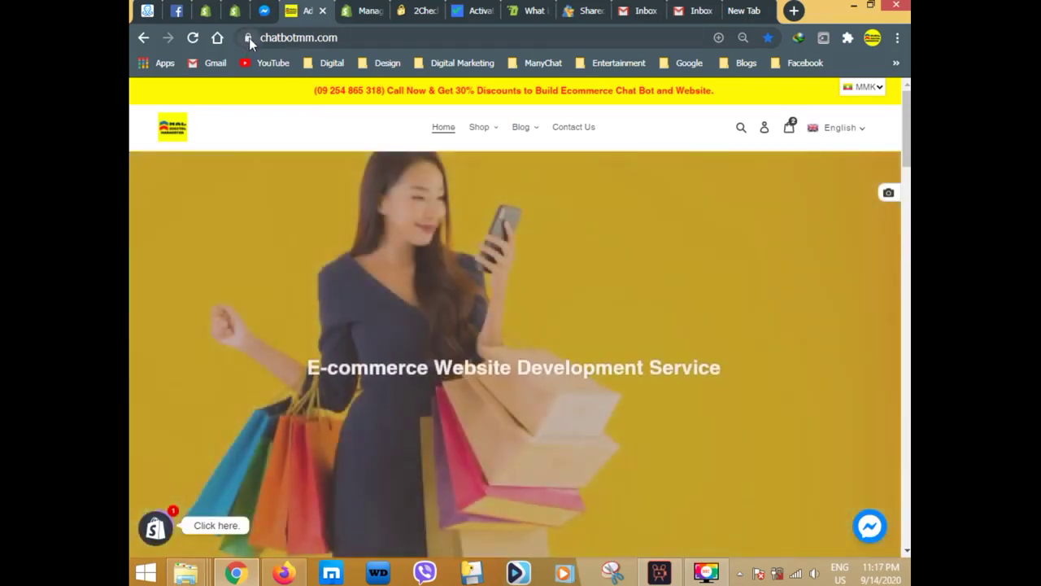
left_click(248, 38)
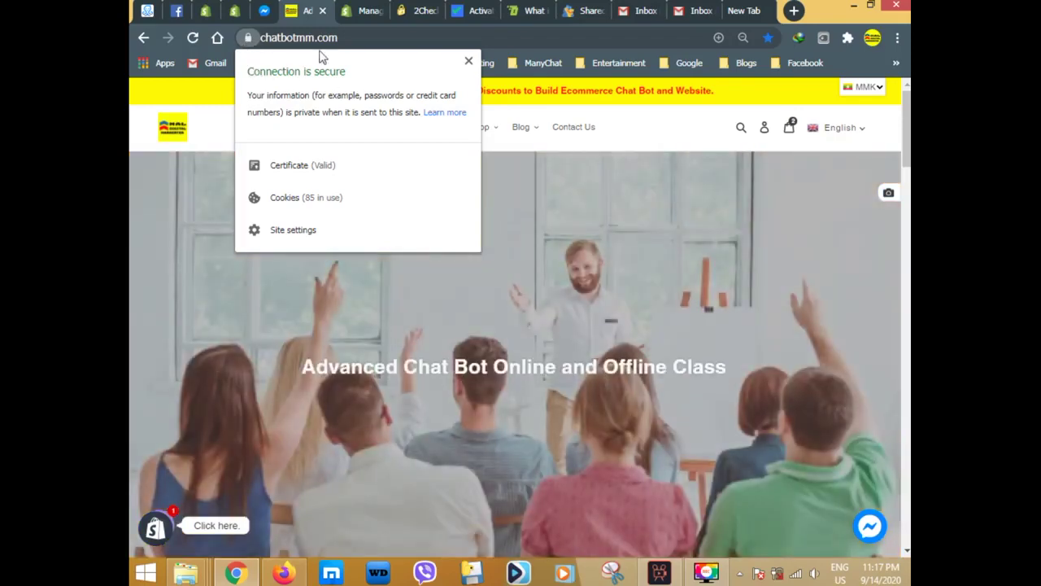
left_click(469, 62)
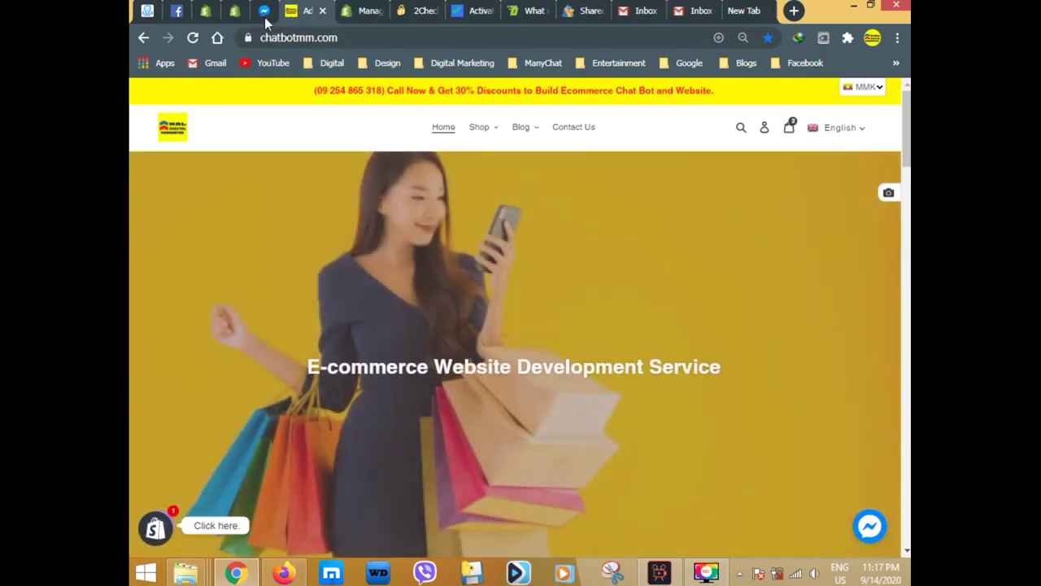
left_click(235, 11)
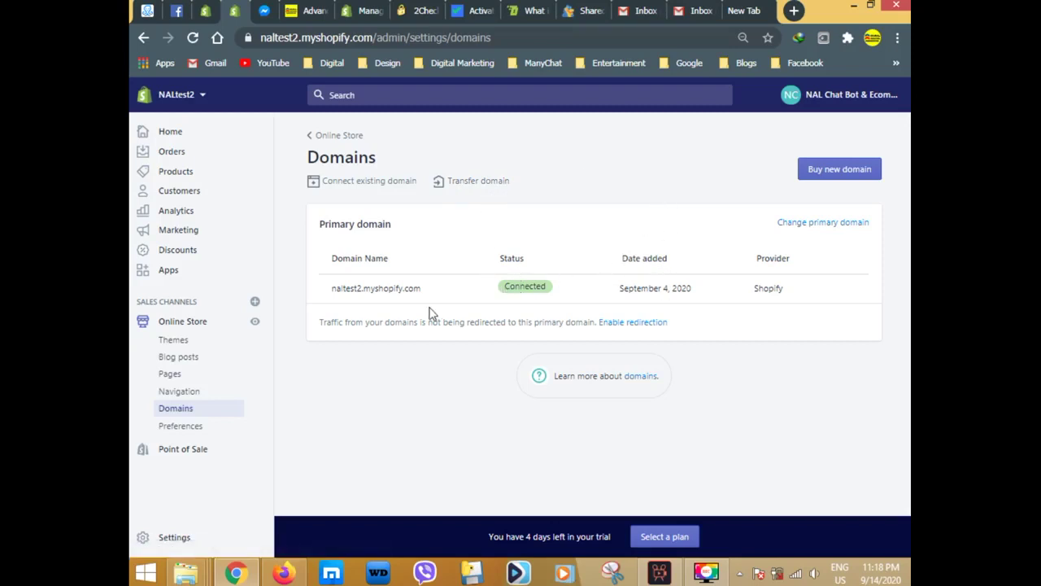
left_click(311, 12)
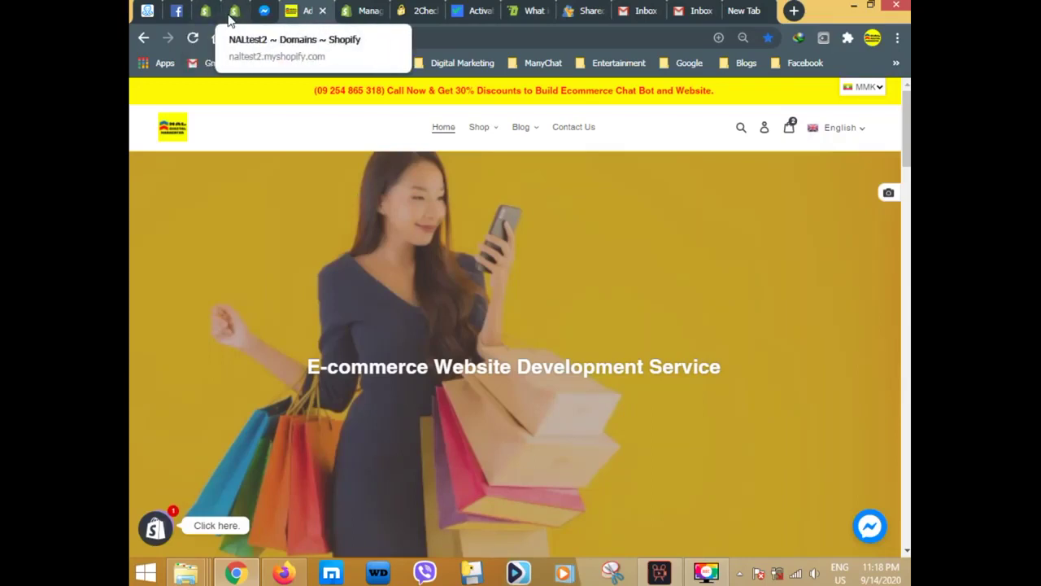
left_click(235, 11)
Switch to the NAL Ecommerce store and open chatbotmm.com's domain management settings.
left_click(205, 12)
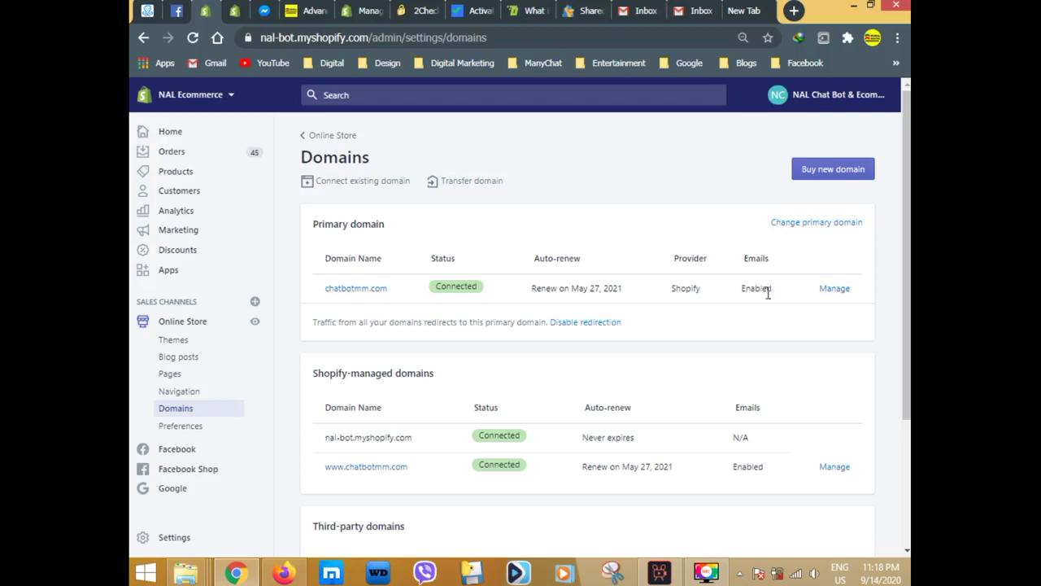
left_click(835, 290)
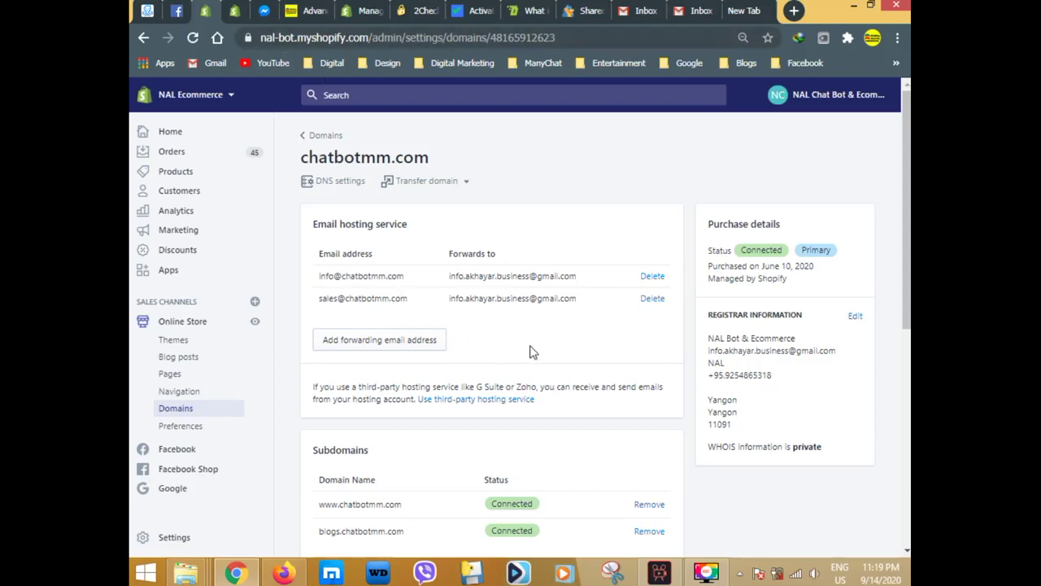
Draft an 'inquiry' forwarding address pointing to a Gmail account, then cancel it.
left_click(343, 341)
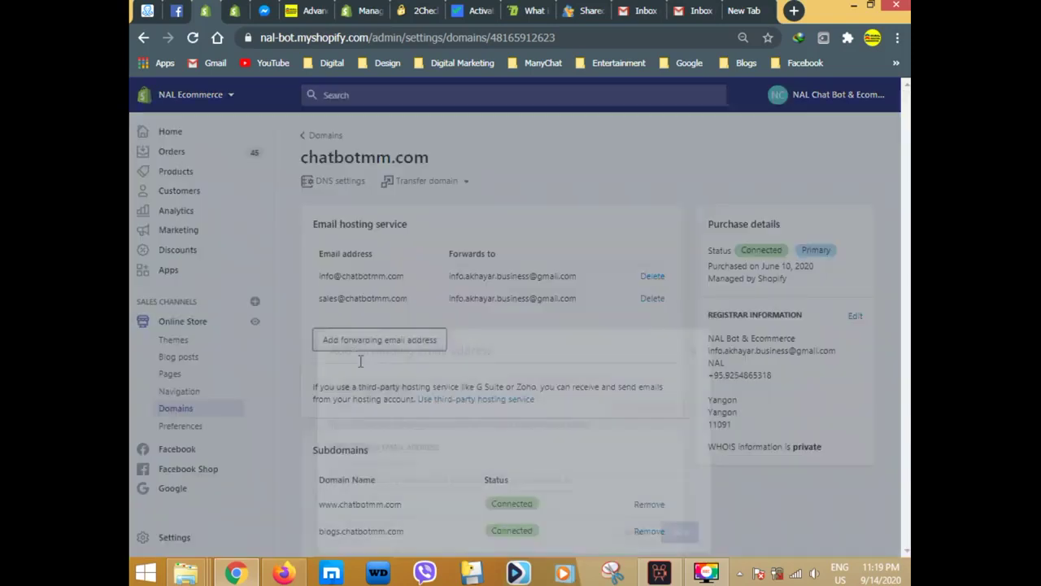
left_click(380, 301)
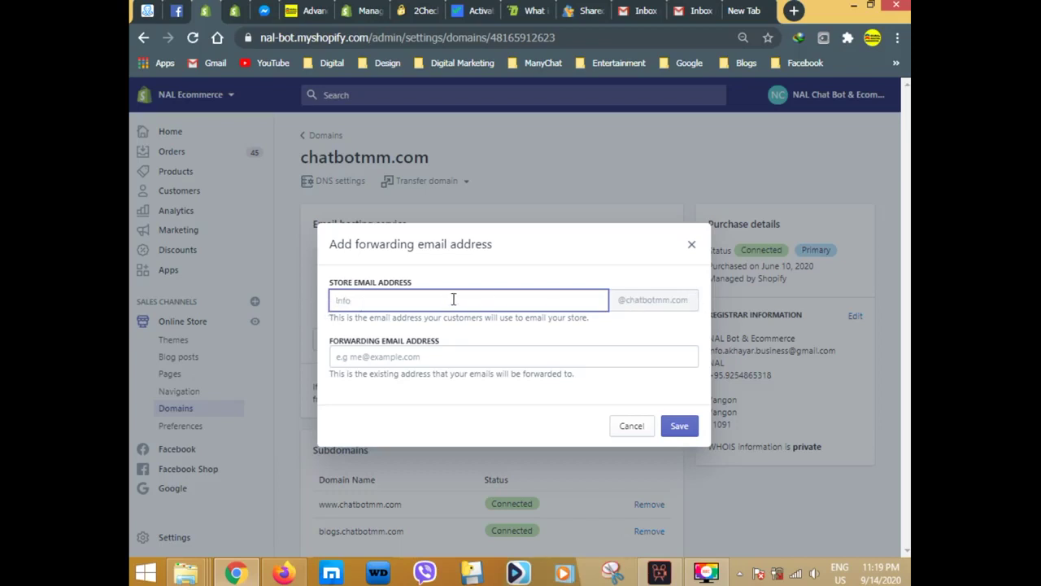
key("BackSpace")
key("BackSpace")
key("BackSpace")
key("BackSpace")
key("BackSpace")
key("BackSpace")
key("BackSpace")
left_click(395, 355)
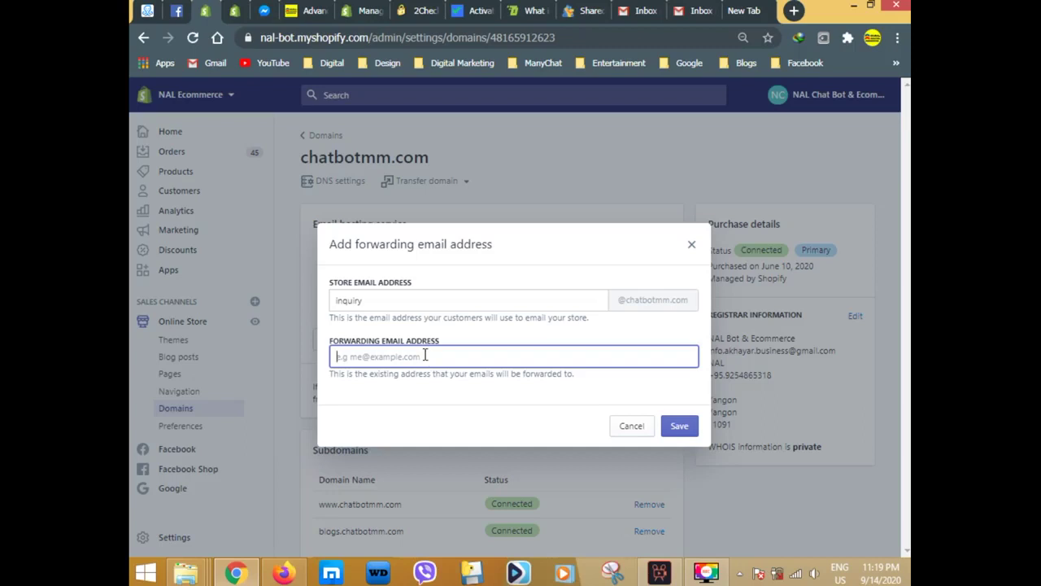
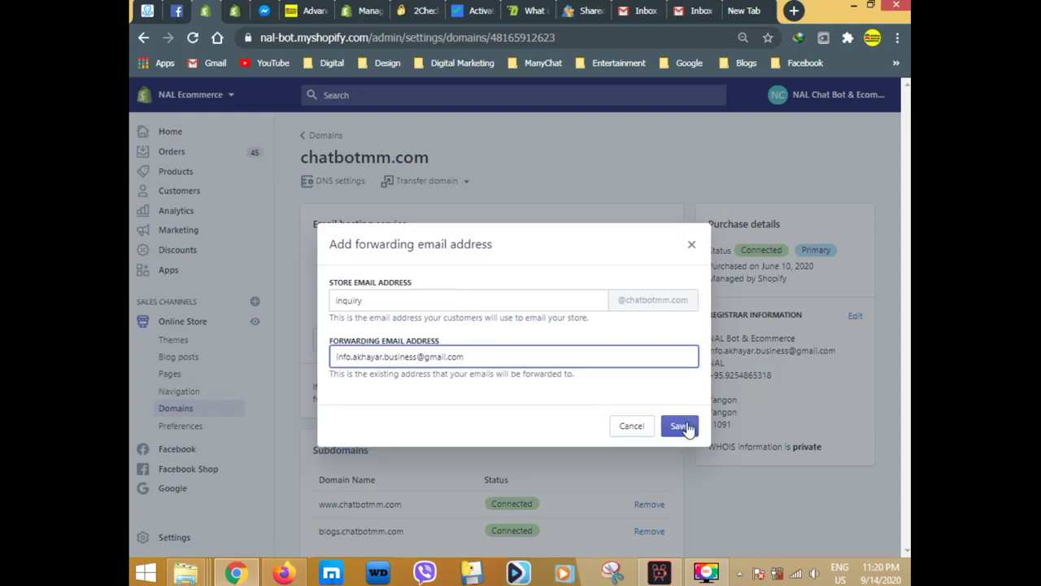
left_click(629, 427)
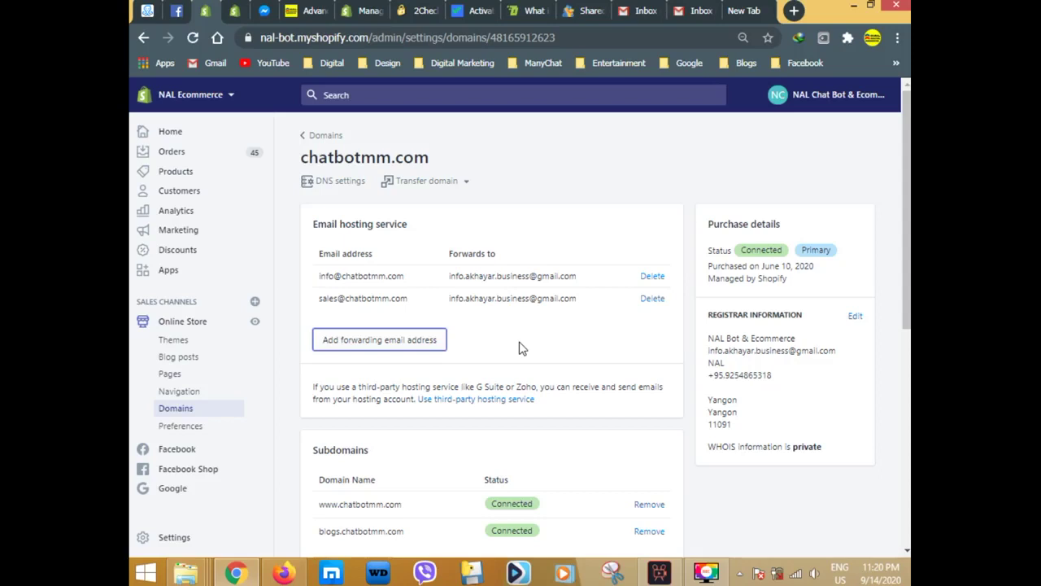
Highlight the G Suite/Zoho note and the existing sales address, then open a new tab.
left_click_drag(478, 387, 538, 386)
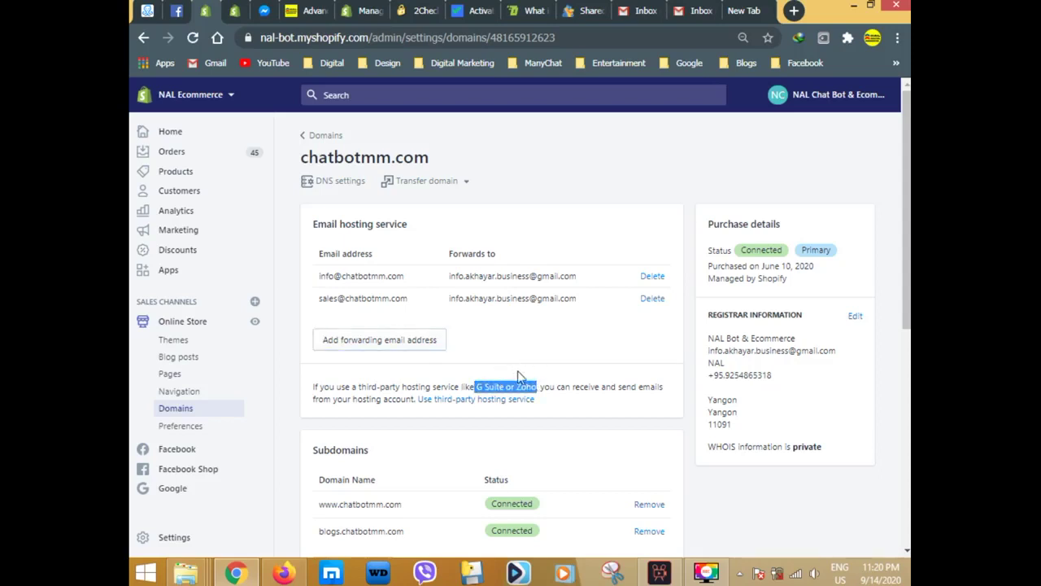
left_click(482, 342)
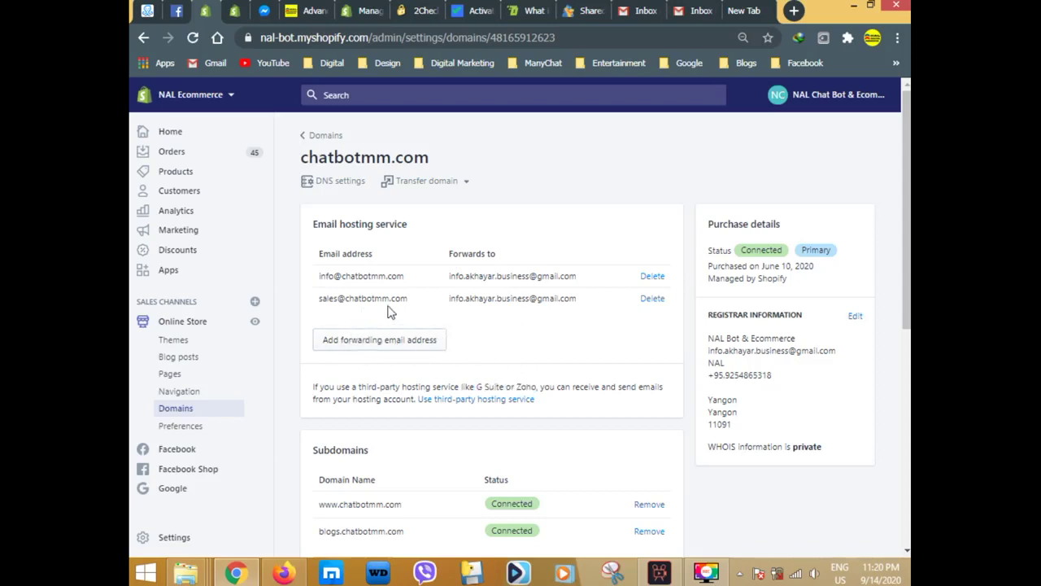
left_click_drag(317, 303, 411, 299)
left_click(745, 11)
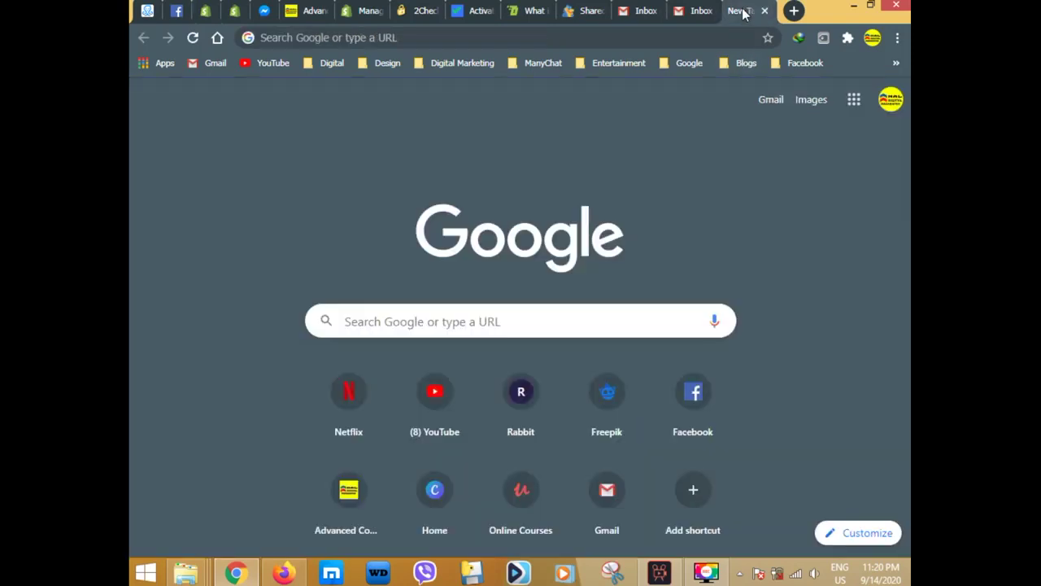
Close the extra tab and switch to the sending Gmail account's Primary inbox.
left_click(766, 11)
left_click(687, 11)
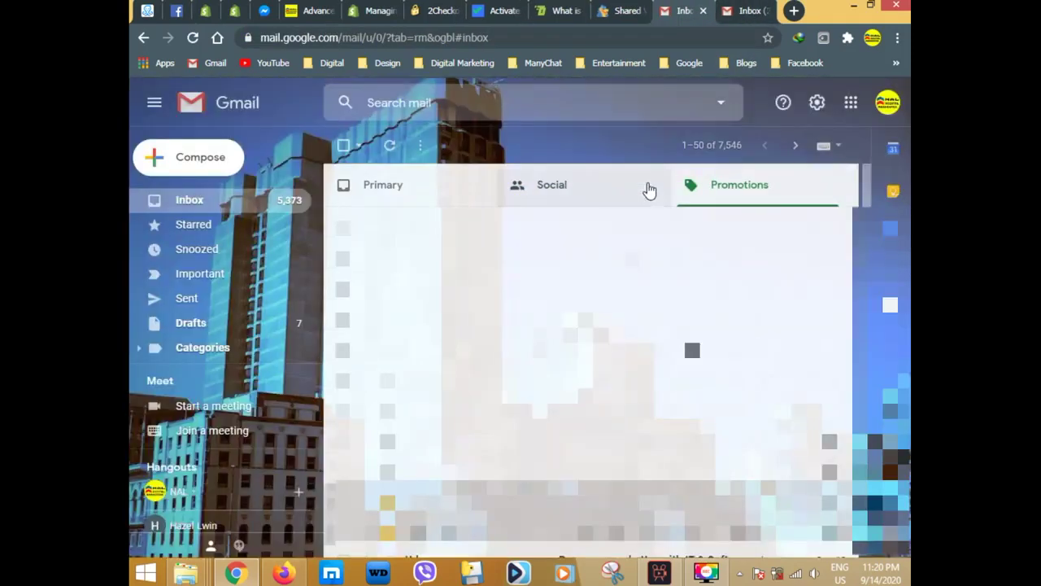
left_click(734, 16)
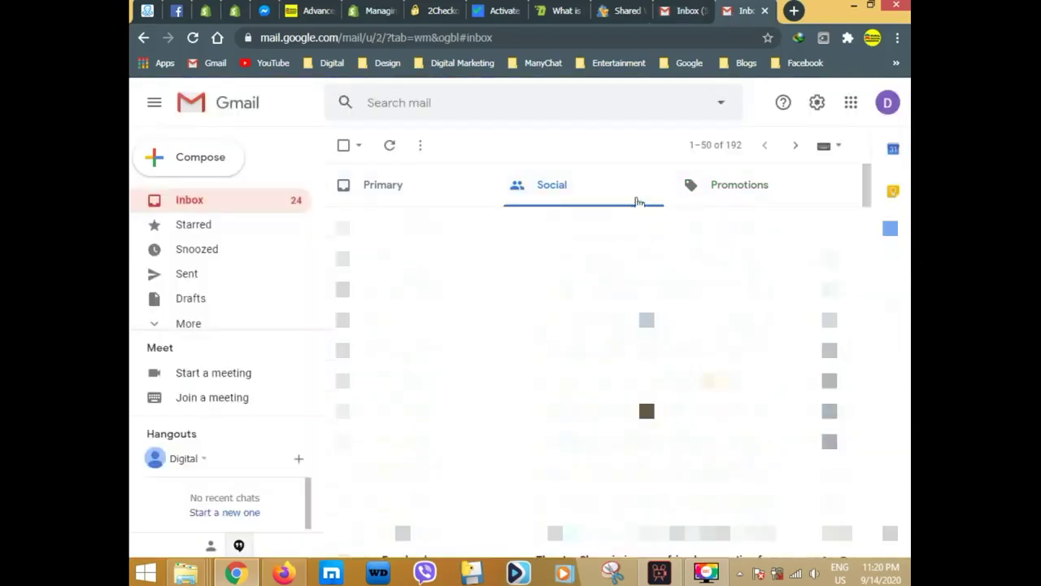
left_click(886, 106)
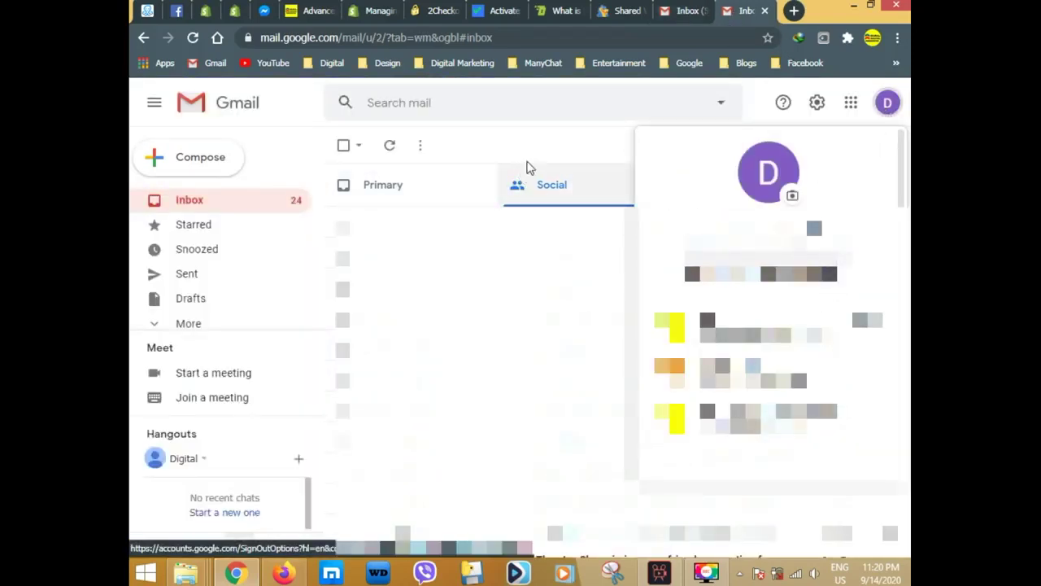
left_click(525, 172)
left_click(241, 203)
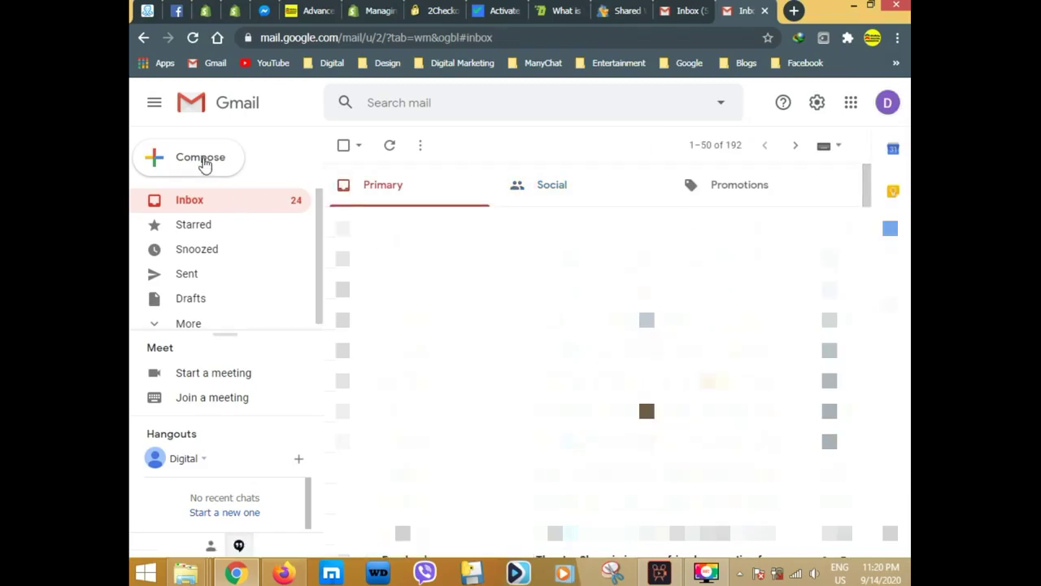
Send an email with subject 'Test subject' and body 'Test' to the store's sales forwarding address.
left_click(203, 163)
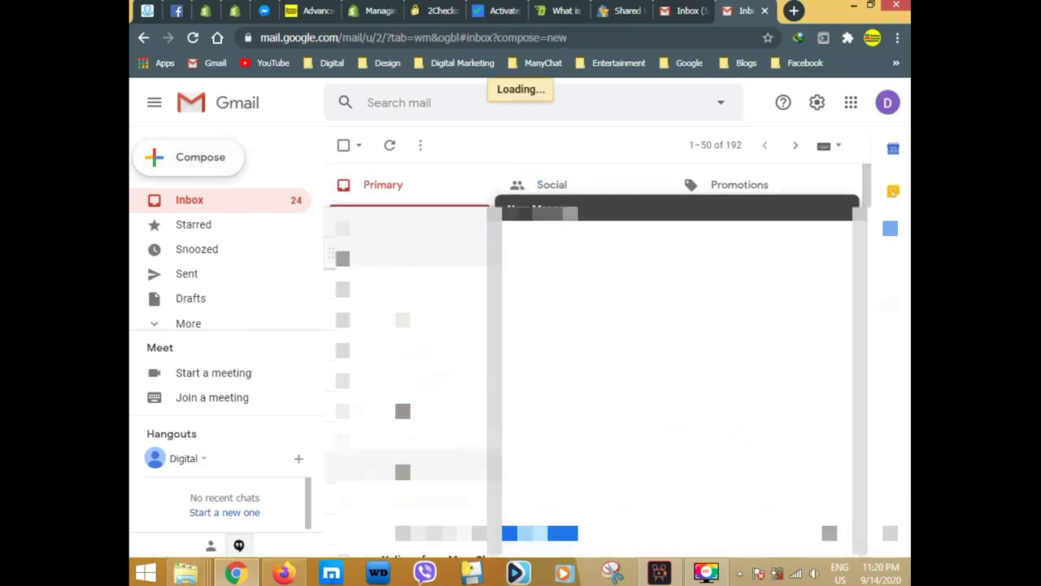
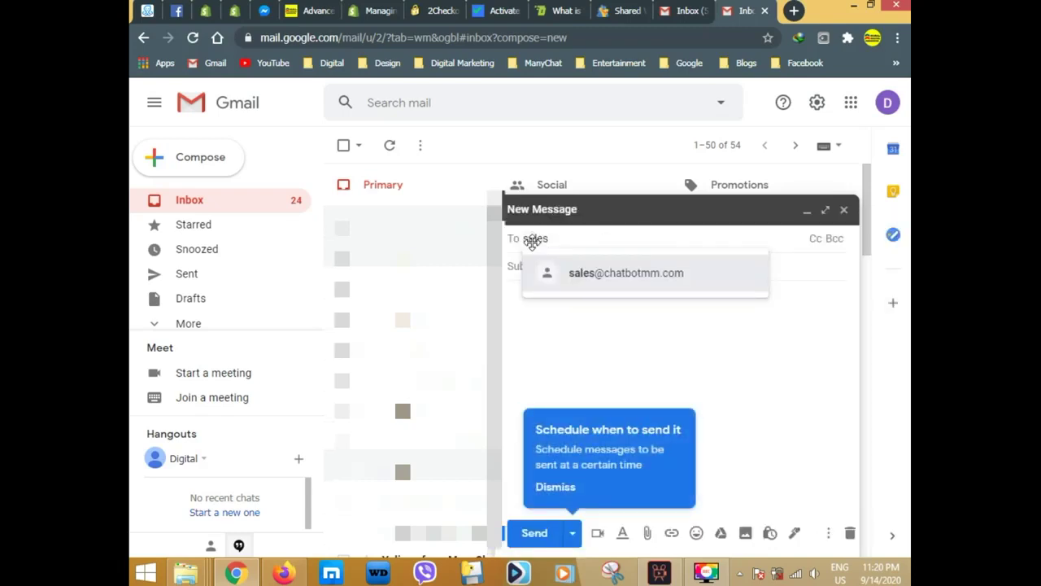
key("Return")
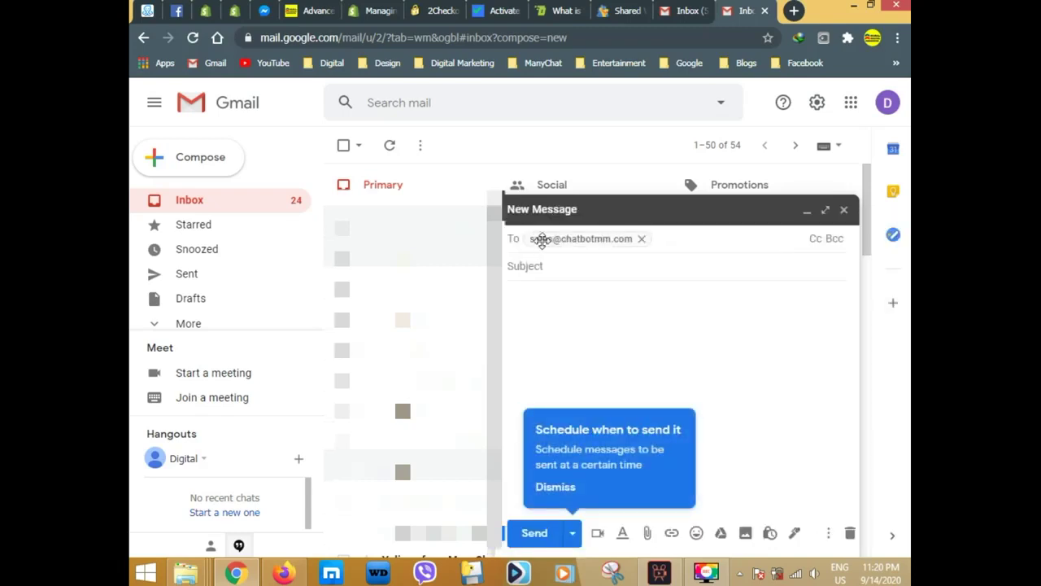
left_click(550, 266)
type("Test subject")
key("Tab")
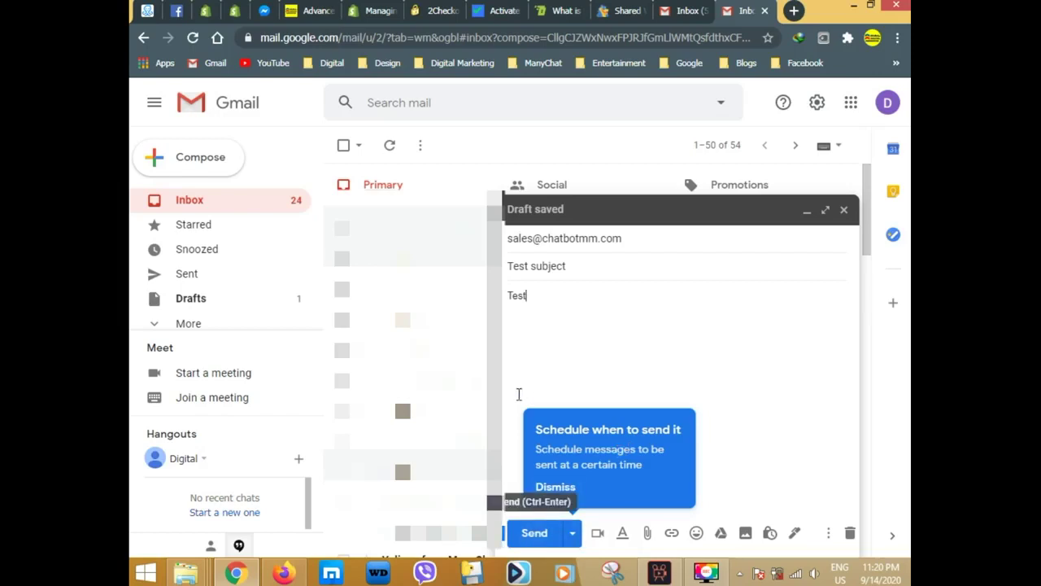
left_click(536, 533)
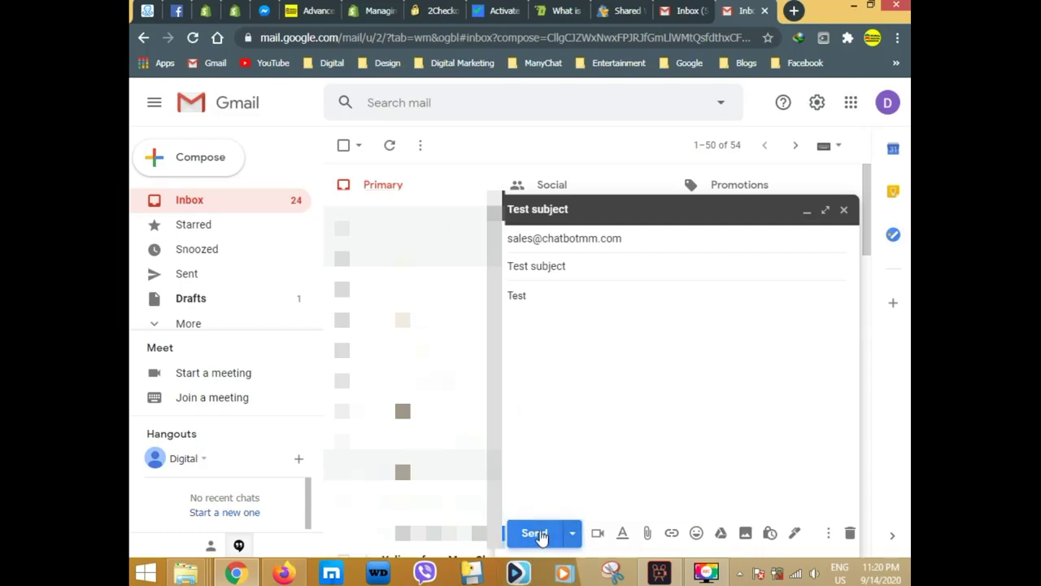
left_click(536, 532)
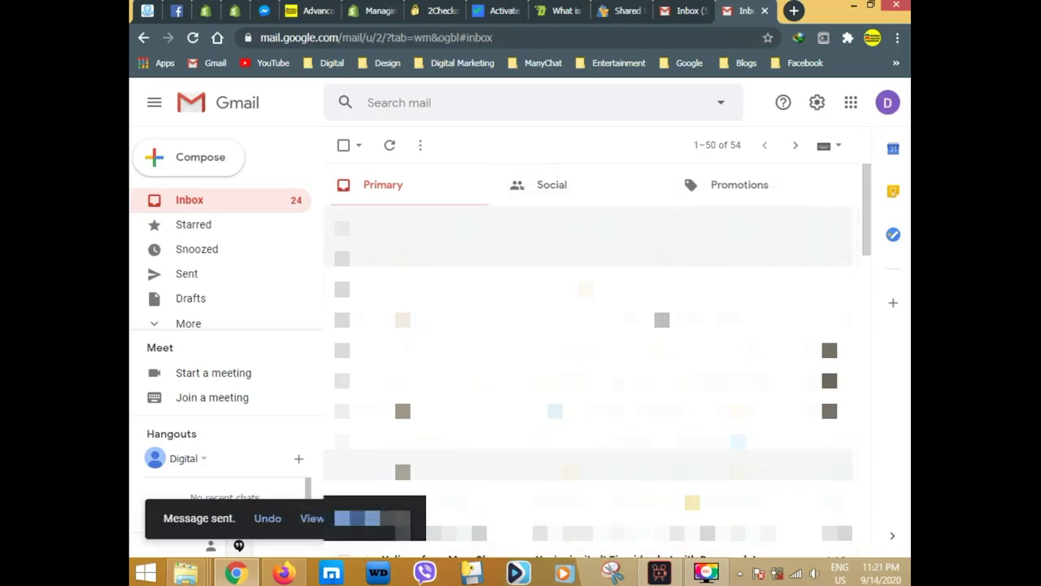
View the sent message, then return to the inbox and switch to the receiving account.
left_click(312, 518)
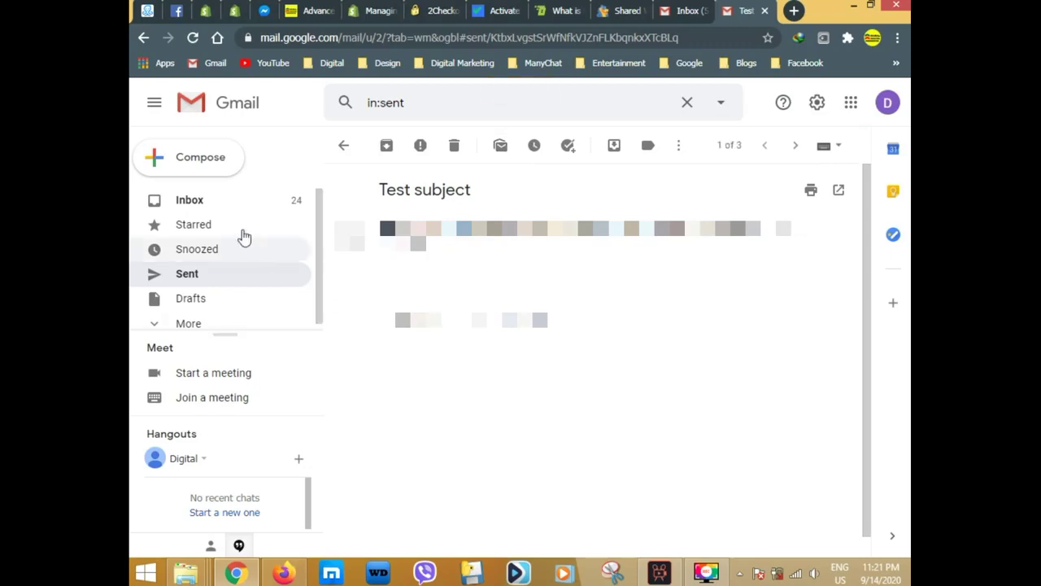
left_click(207, 202)
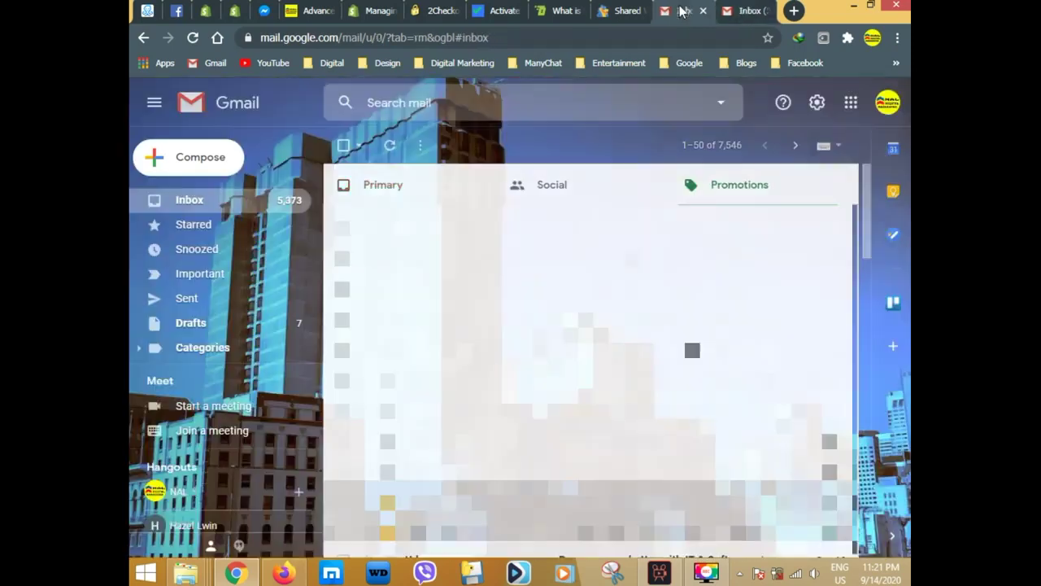
left_click(684, 10)
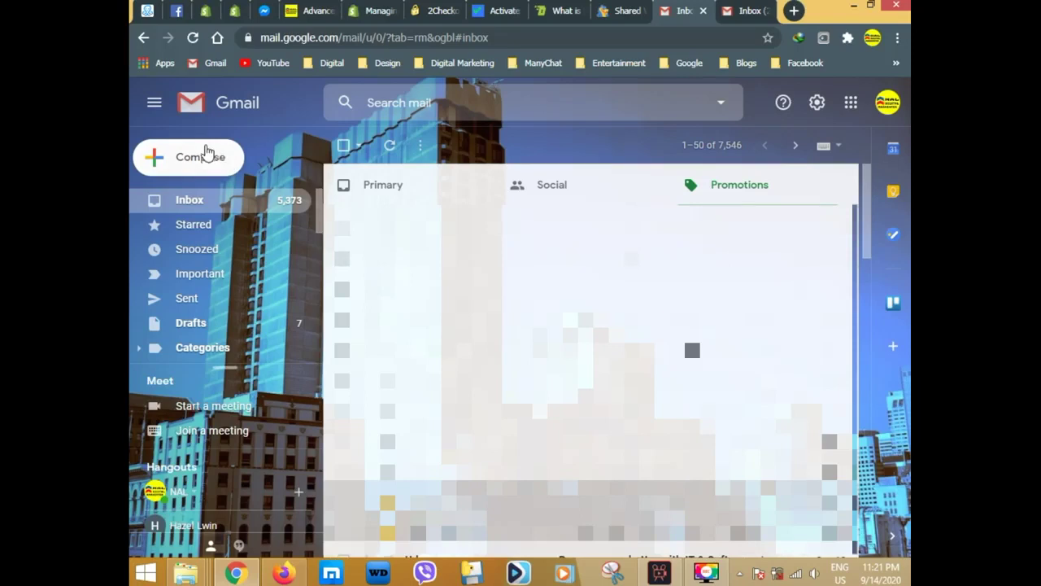
Refresh the receiving inbox, open the forwarded 'Test subject' email, and return to chatbotmm.com's settings.
left_click(388, 147)
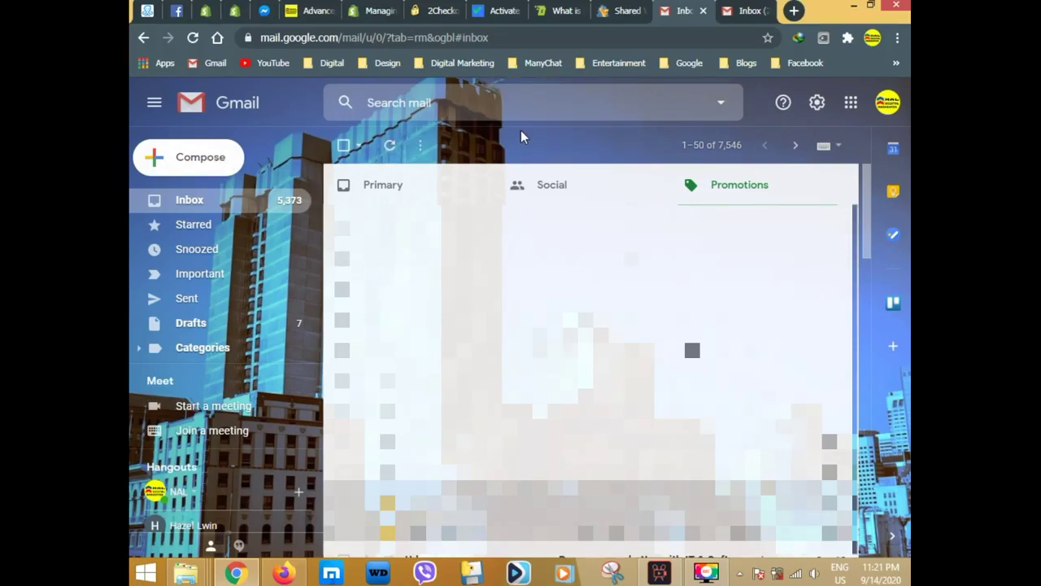
left_click(888, 102)
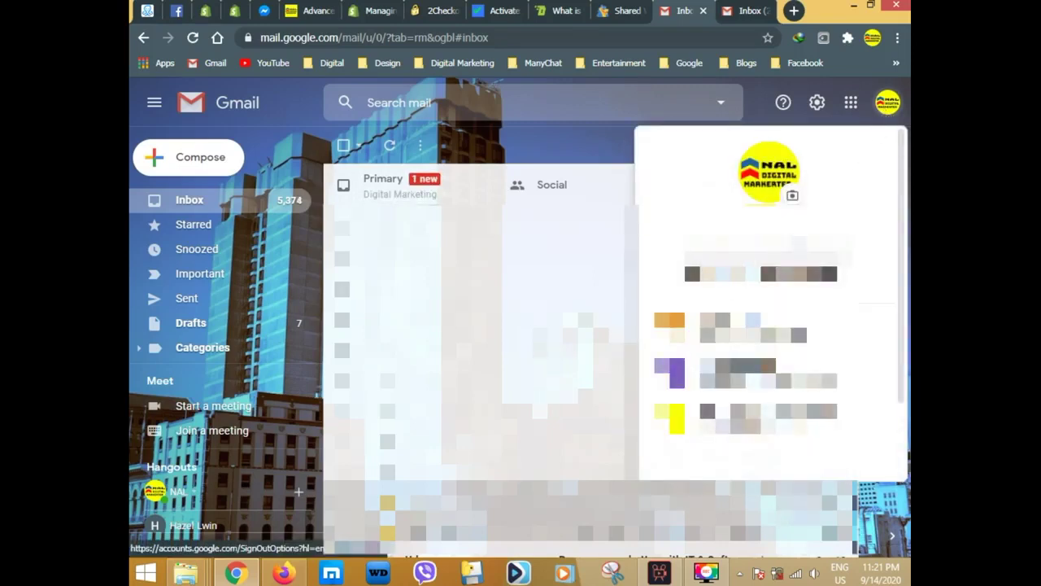
left_click(558, 140)
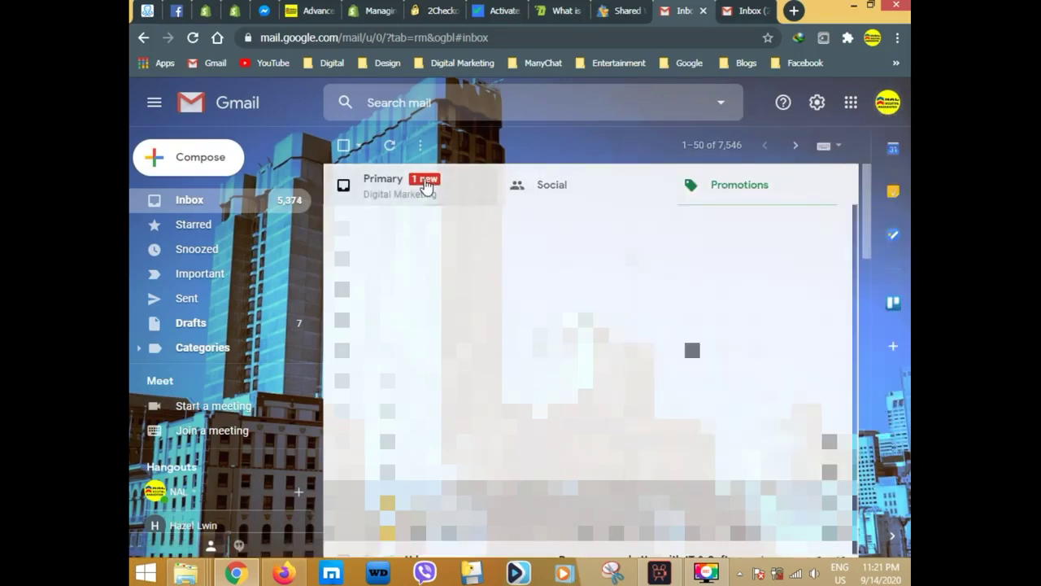
left_click(425, 186)
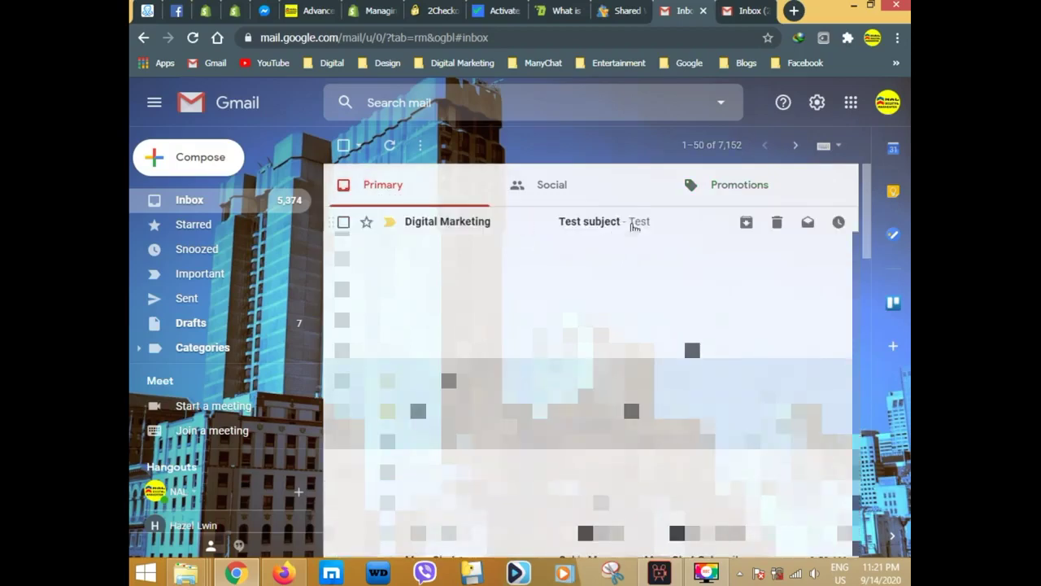
left_click(635, 226)
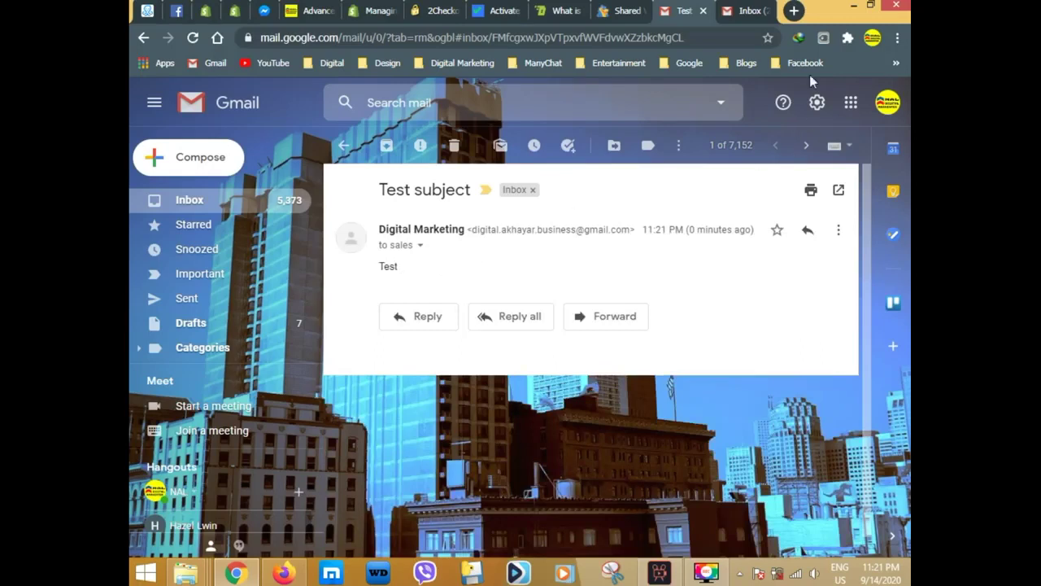
left_click(210, 12)
left_click(521, 344)
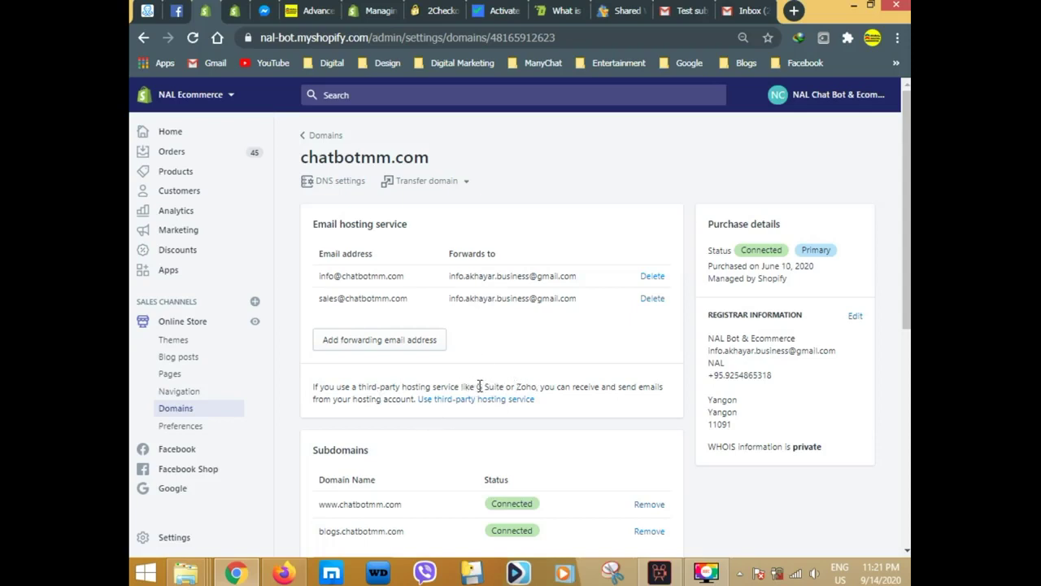
Leave the chatbotmm.com settings for the Domains overview, showing chatbotmm.com Connected and naldigital.com Not Connected.
scroll(565, 356, "down", 2)
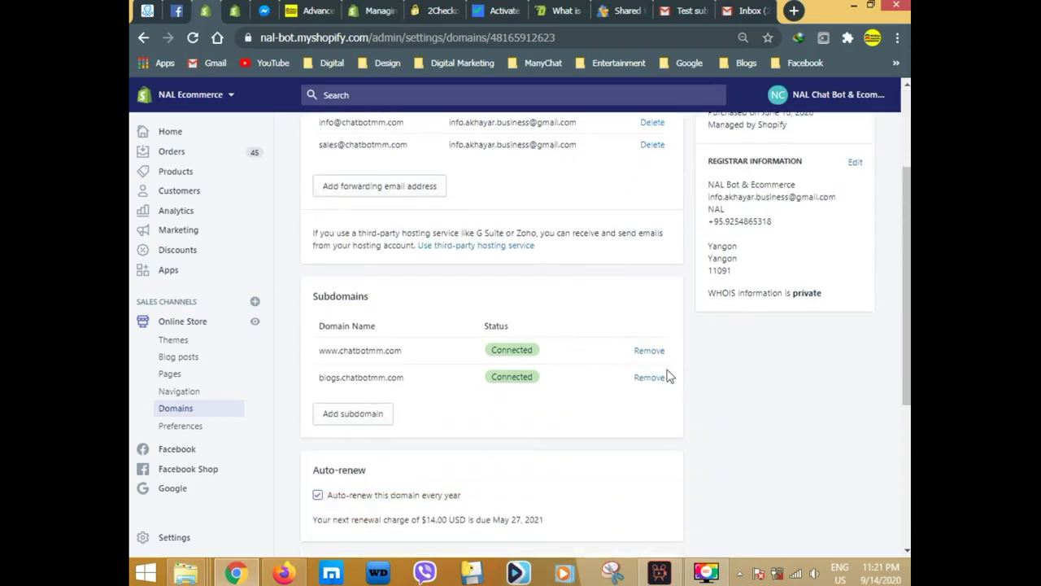
scroll(683, 411, "down", 2)
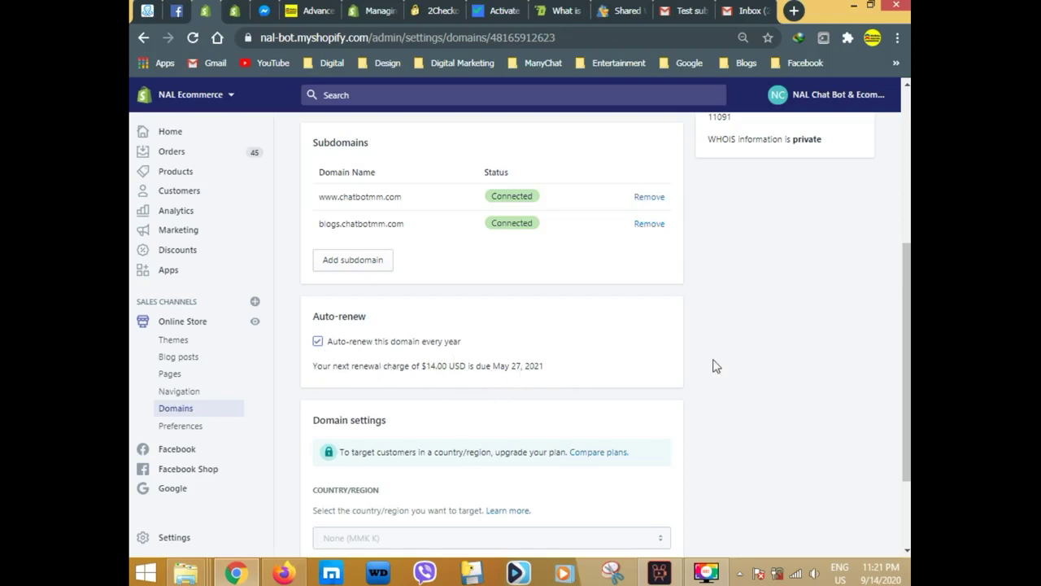
left_click_drag(906, 421, 905, 275)
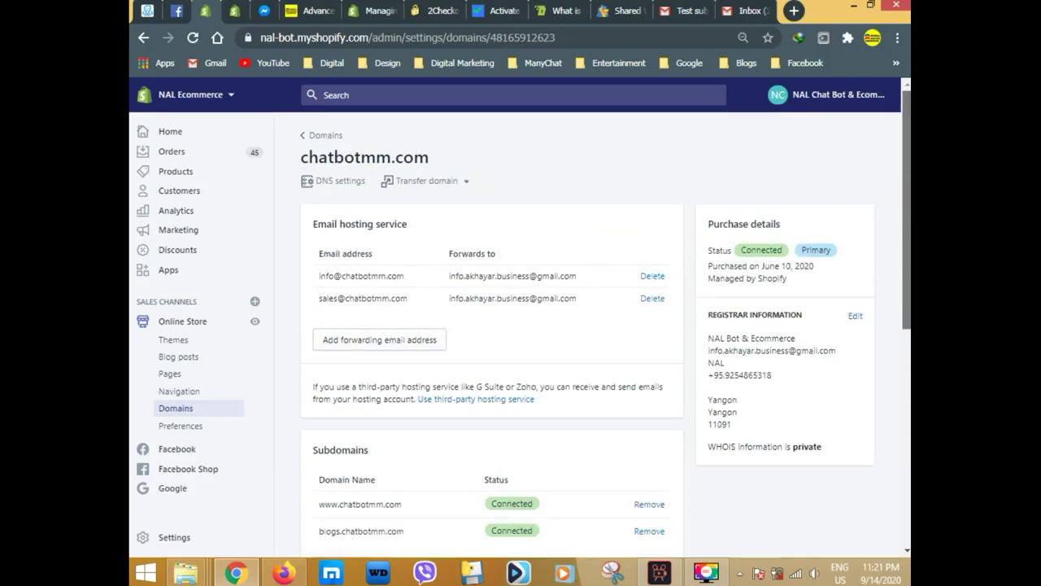
left_click(317, 137)
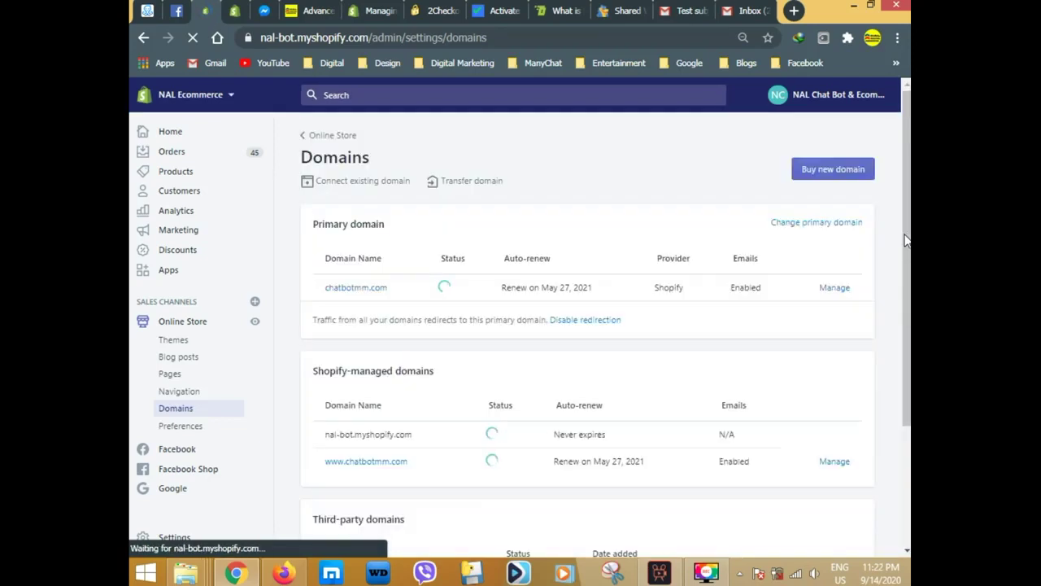
scroll(905, 240, "down", 2)
scroll(863, 277, "down", 1)
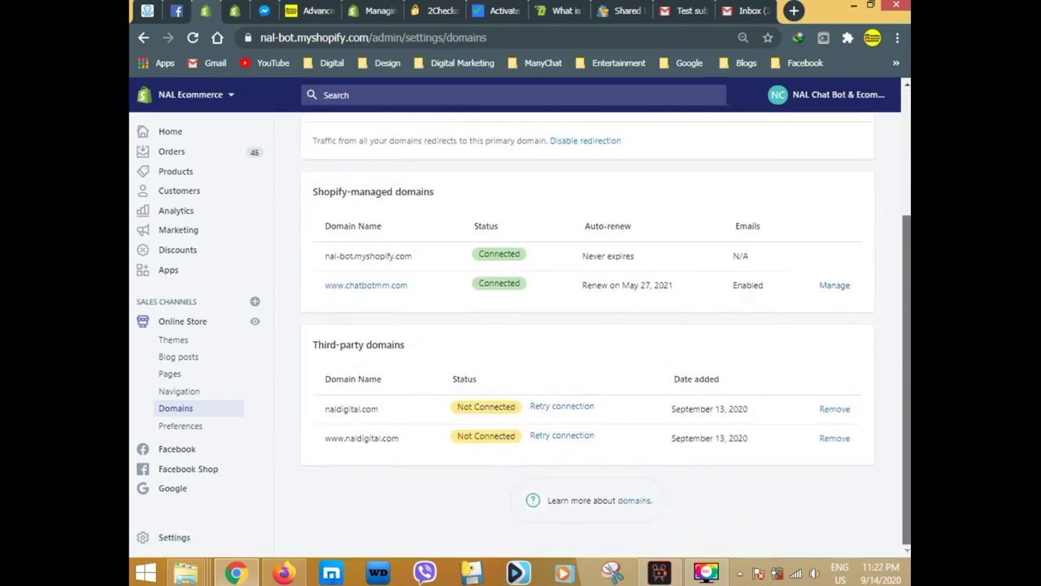
scroll(862, 276, "up", 3)
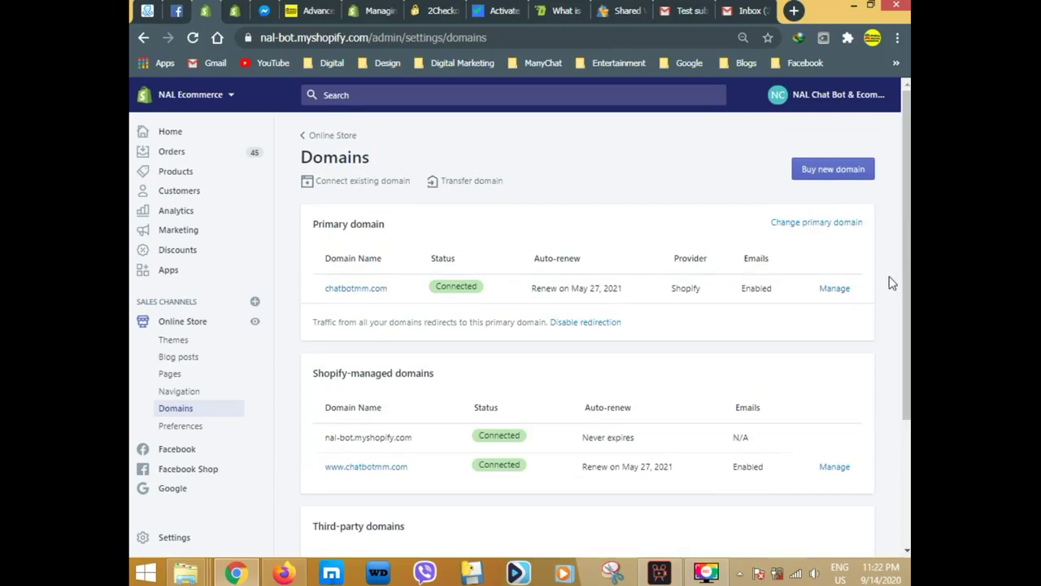